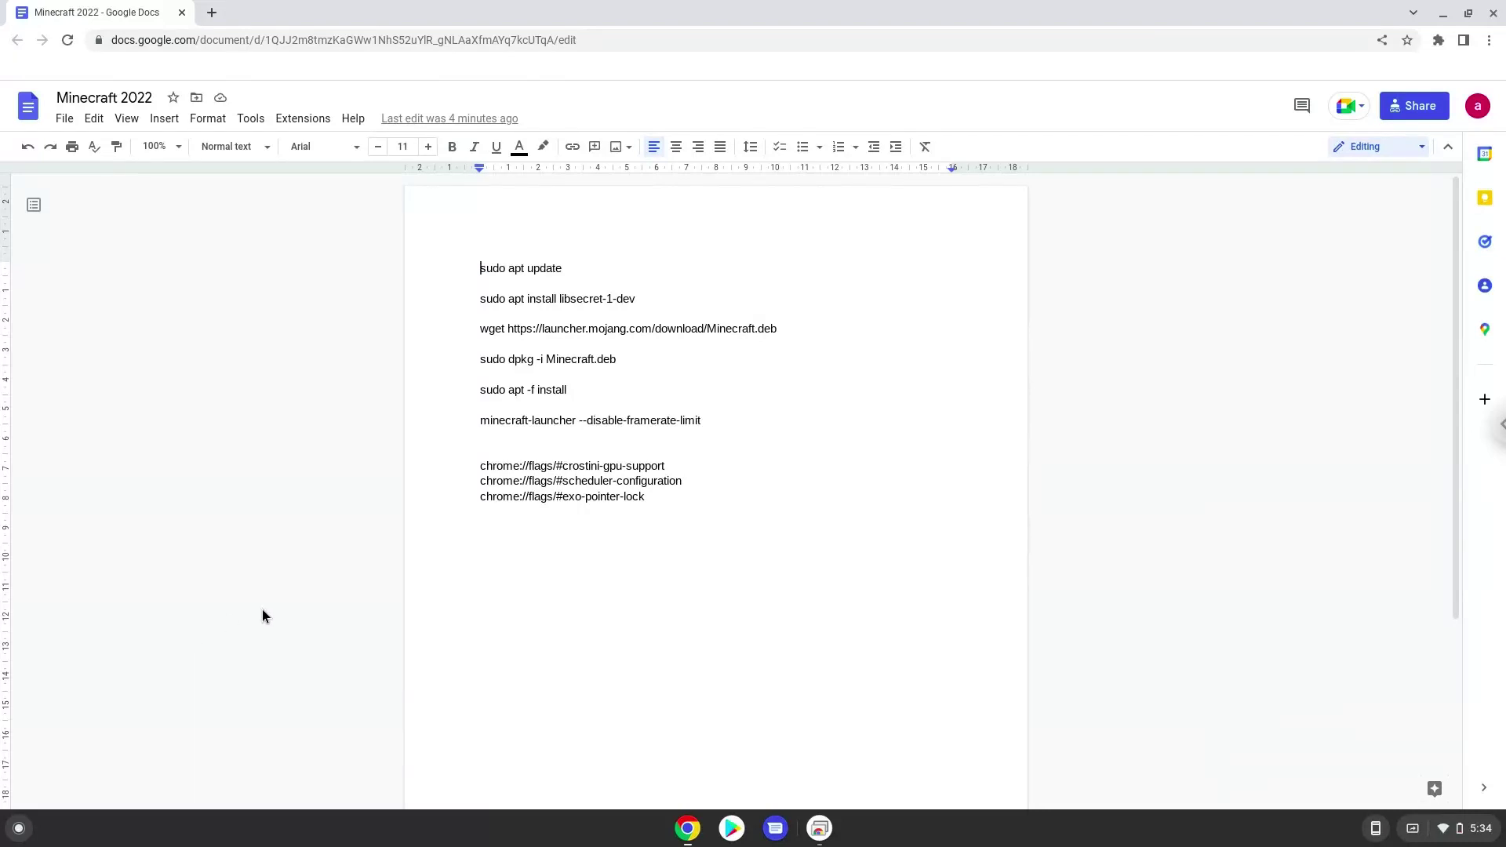
- Open the crostini-gpu-support link from the Minecraft 2022 doc and set Crostini GPU Support to Enabled
{"action": "triple_click", "coordinate": [630, 463]}
{"action": "right_click", "coordinate": [629, 463]}
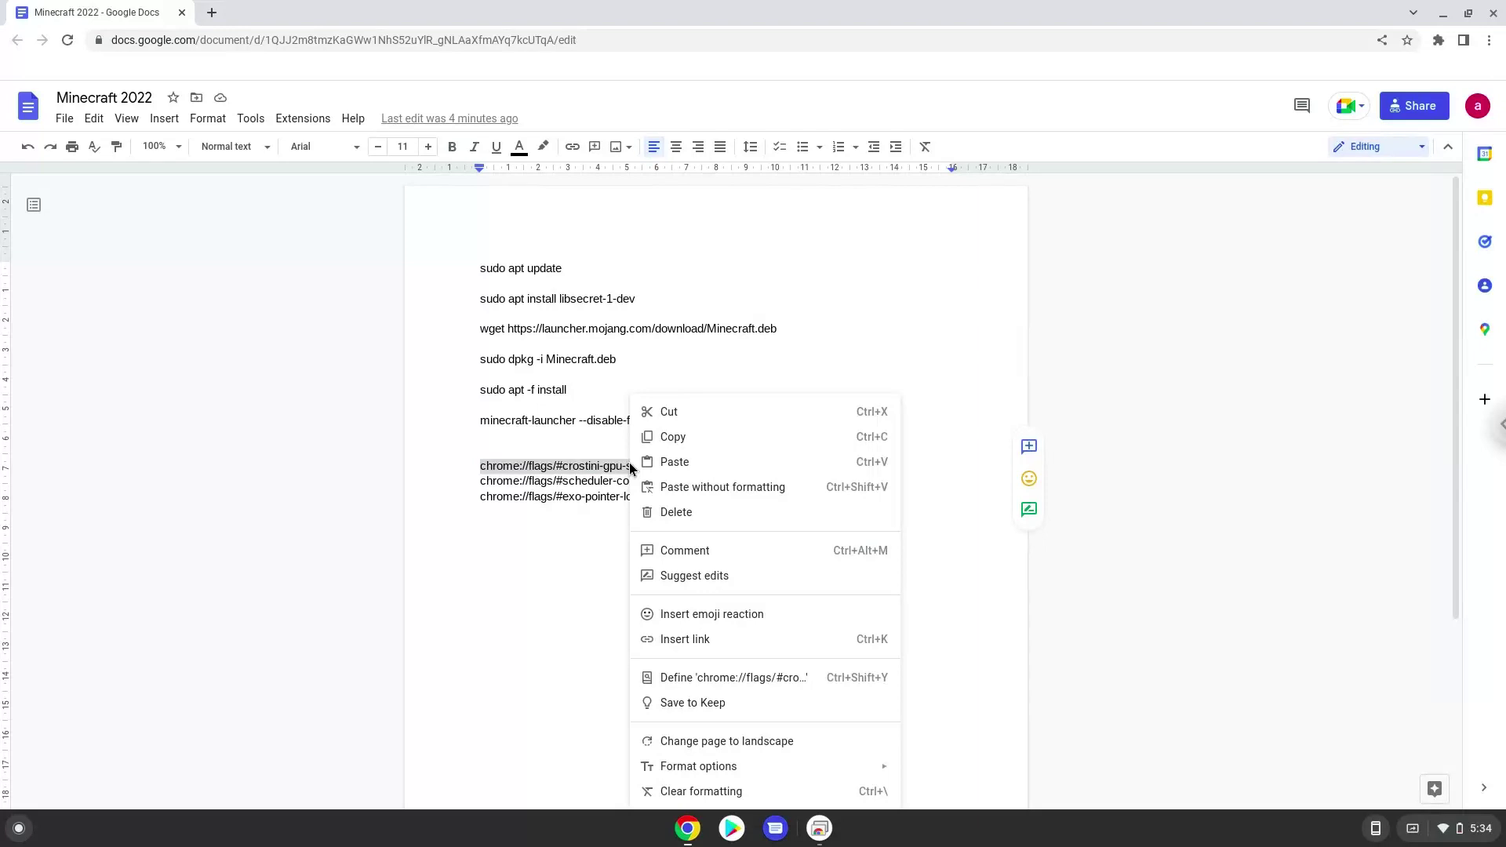
{"action": "left_click", "coordinate": [662, 436]}
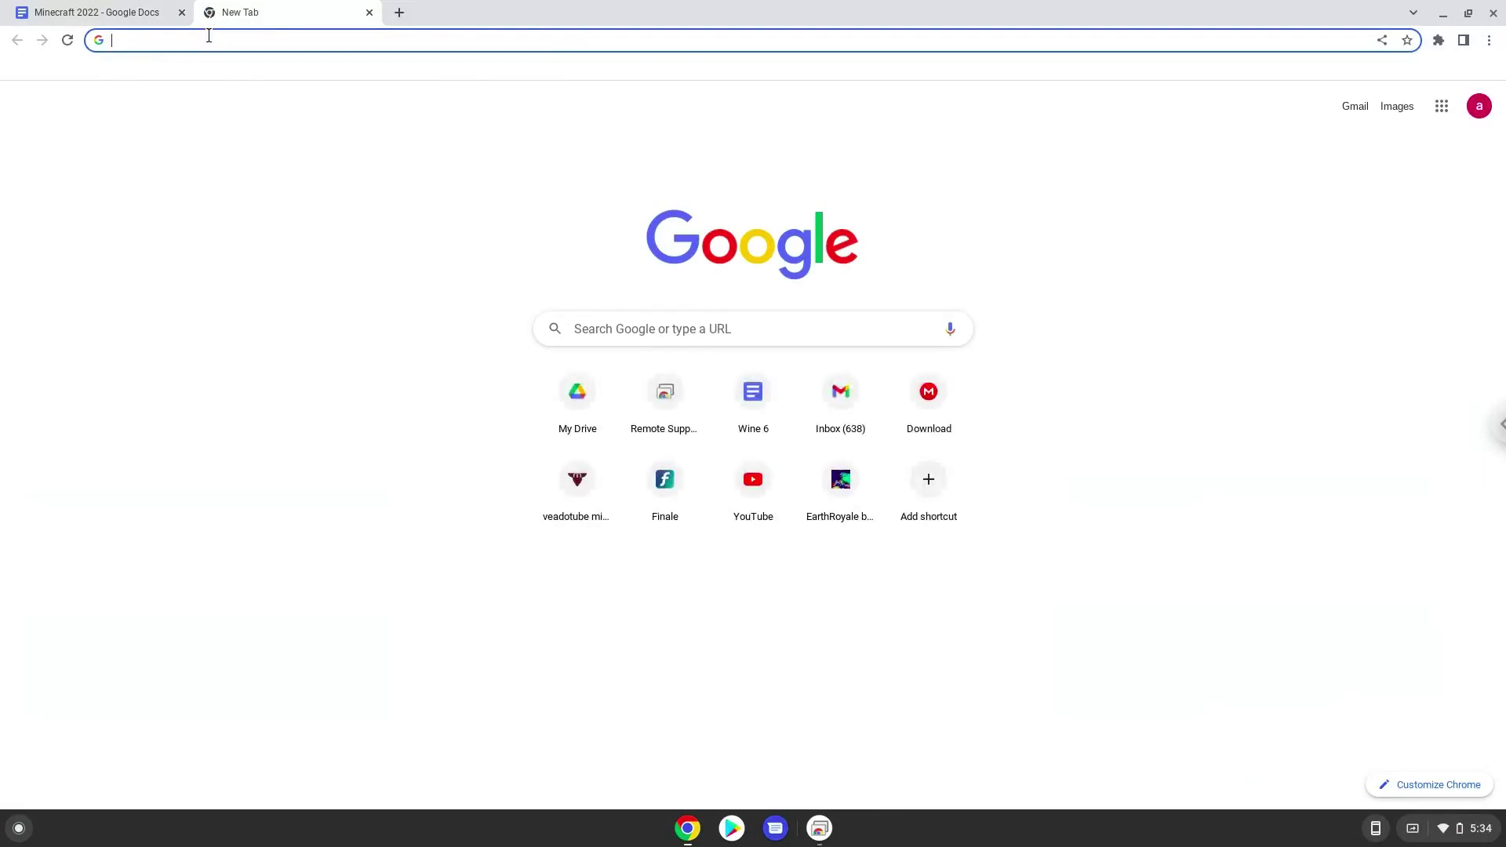
{"action": "right_click", "coordinate": [209, 37]}
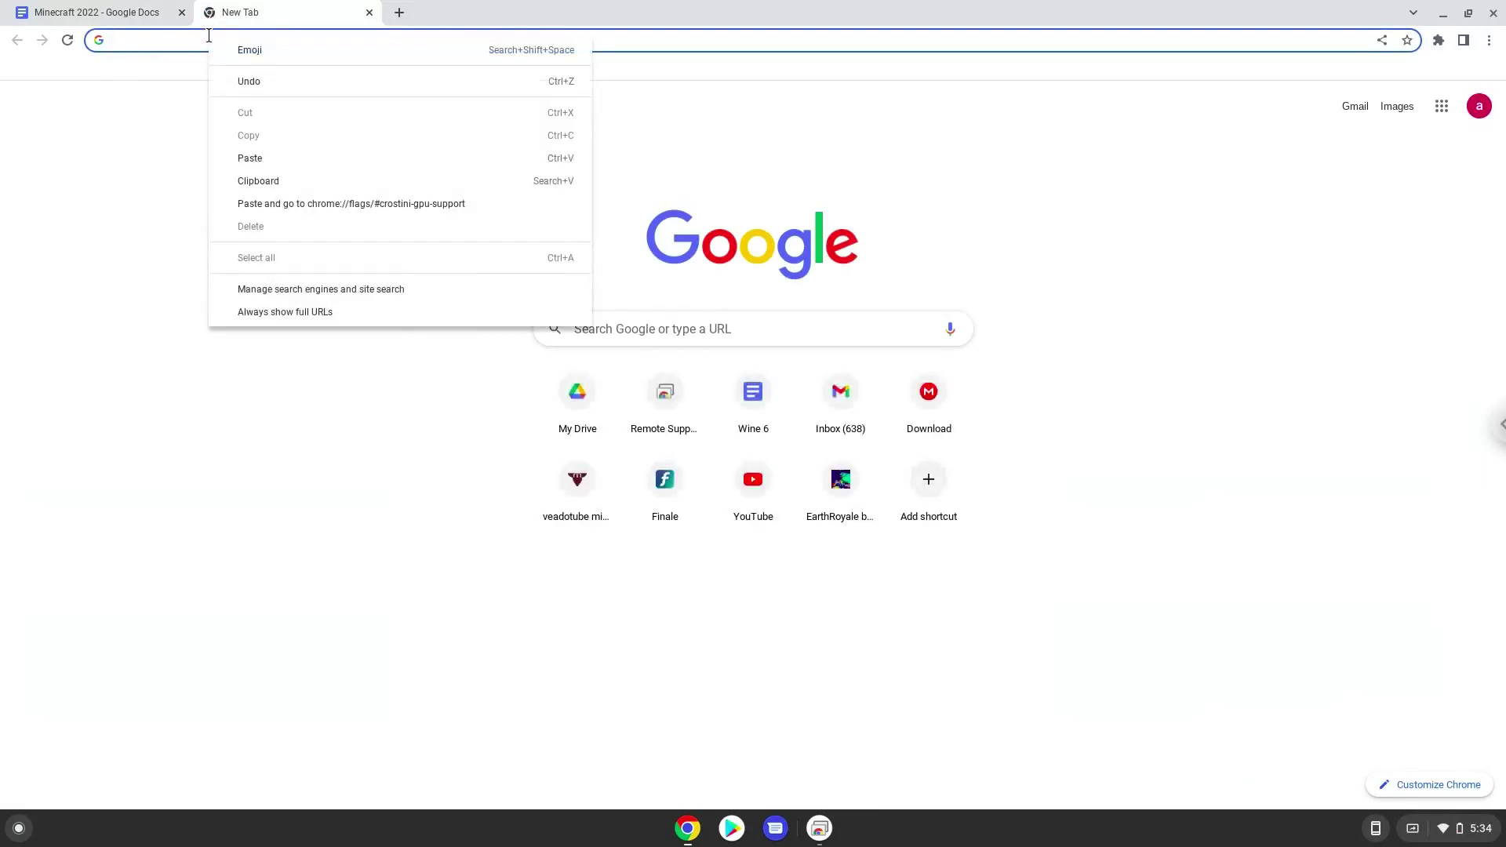
{"action": "left_click", "coordinate": [294, 204]}
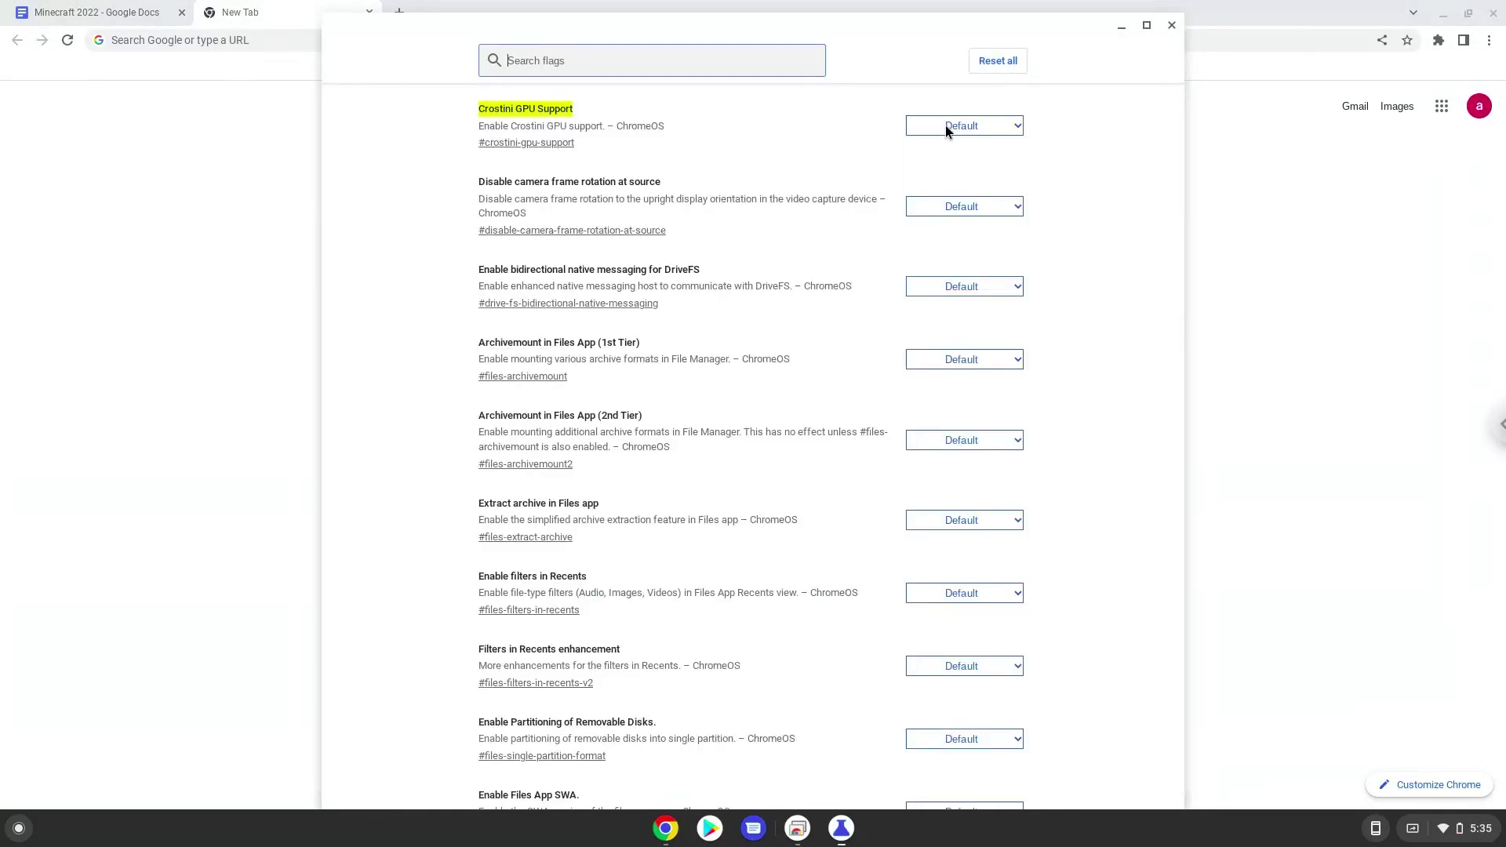
{"action": "left_click", "coordinate": [945, 125]}
{"action": "left_click", "coordinate": [943, 176]}
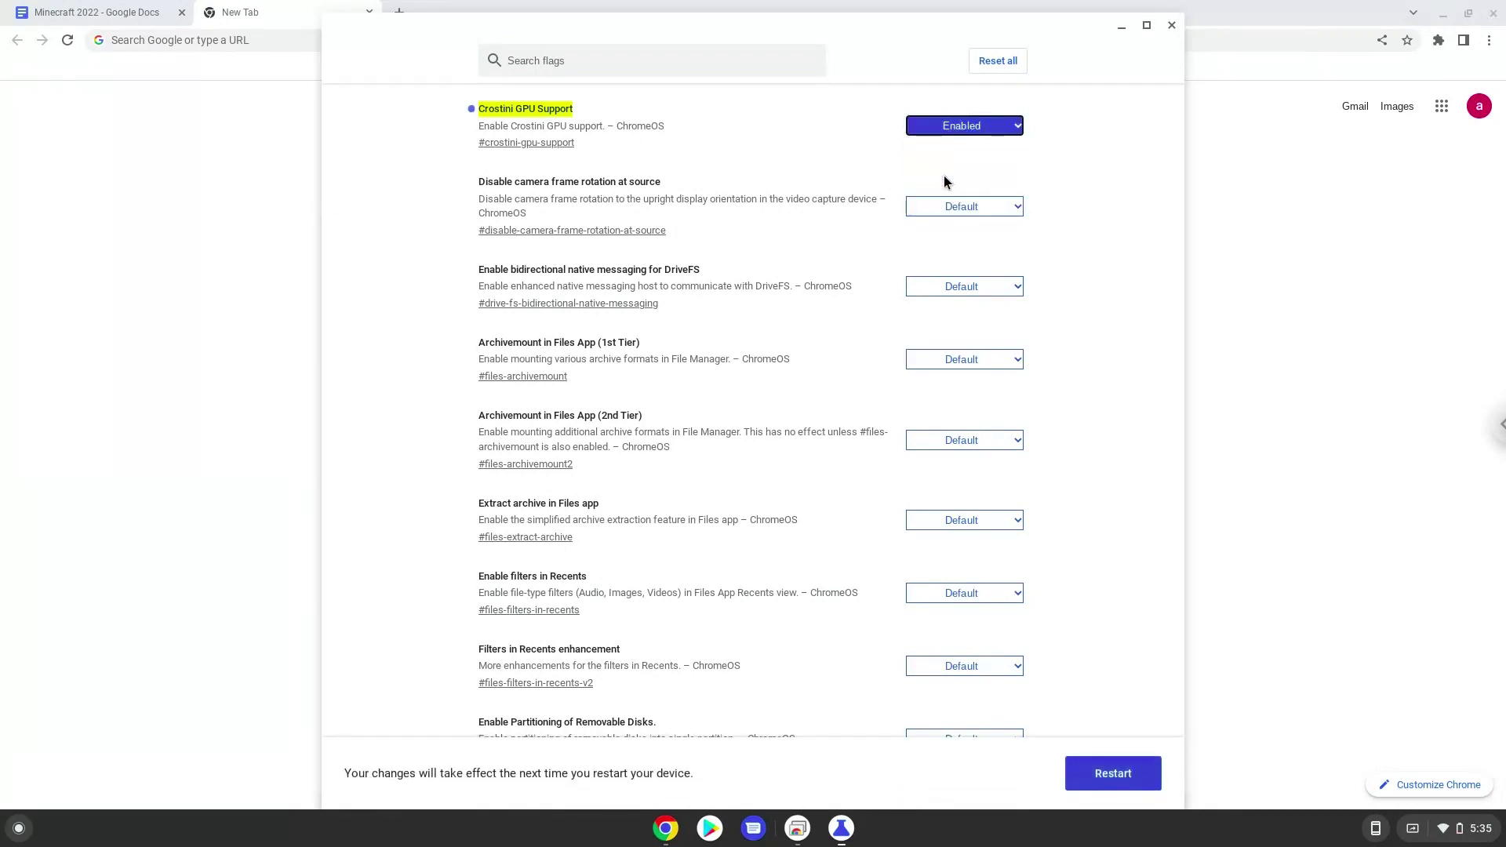
- Open the scheduler-configuration flag link and choose 'Enables Hyper-Threading on relevant CPUs'
{"action": "left_click", "coordinate": [133, 14]}
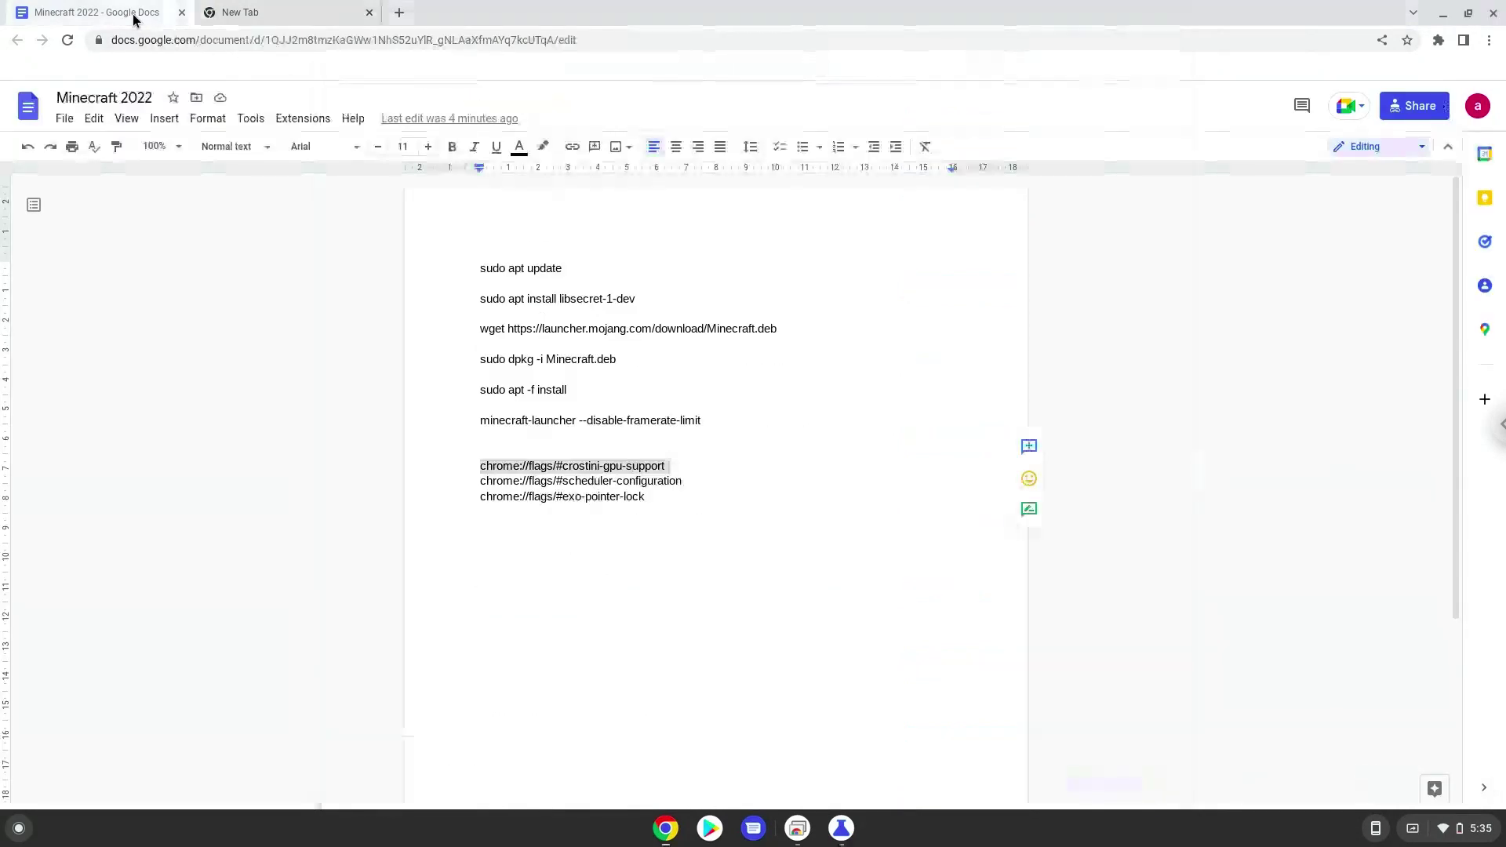
{"action": "triple_click", "coordinate": [567, 486]}
{"action": "right_click", "coordinate": [567, 486]}
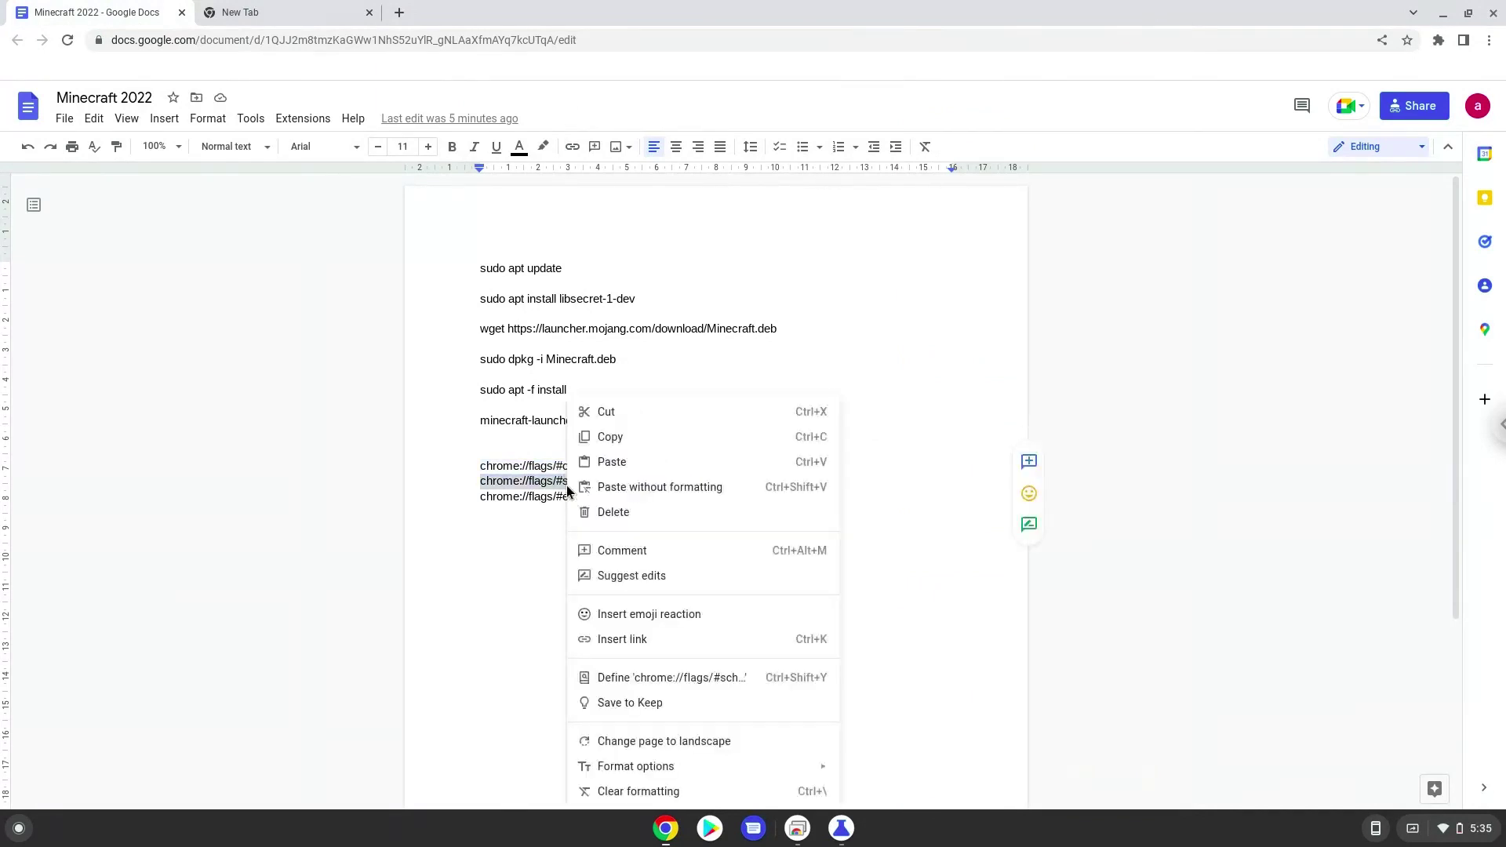
{"action": "left_click", "coordinate": [613, 436]}
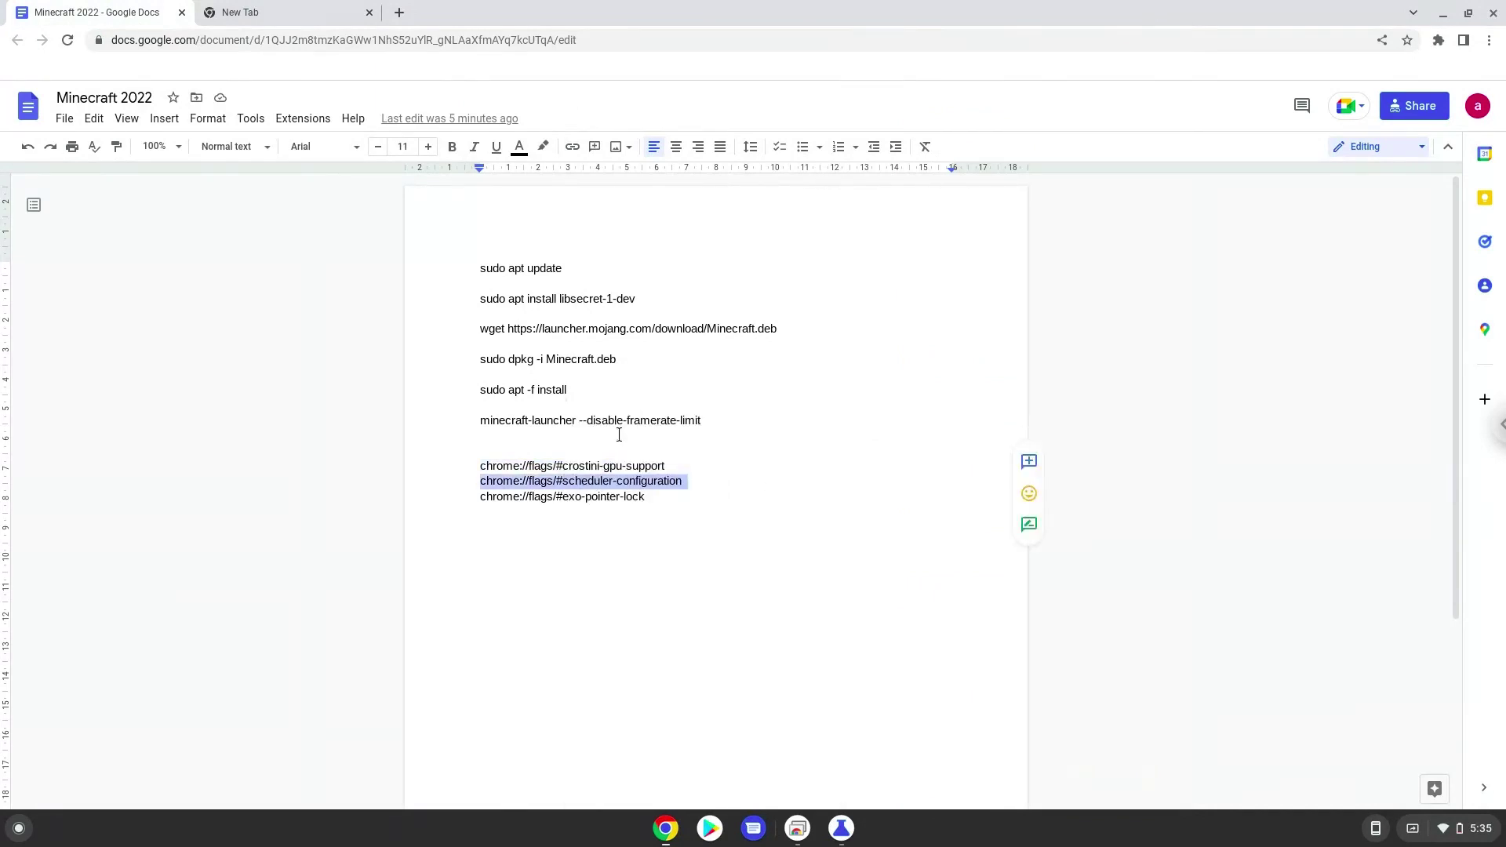
{"action": "left_click", "coordinate": [243, 14]}
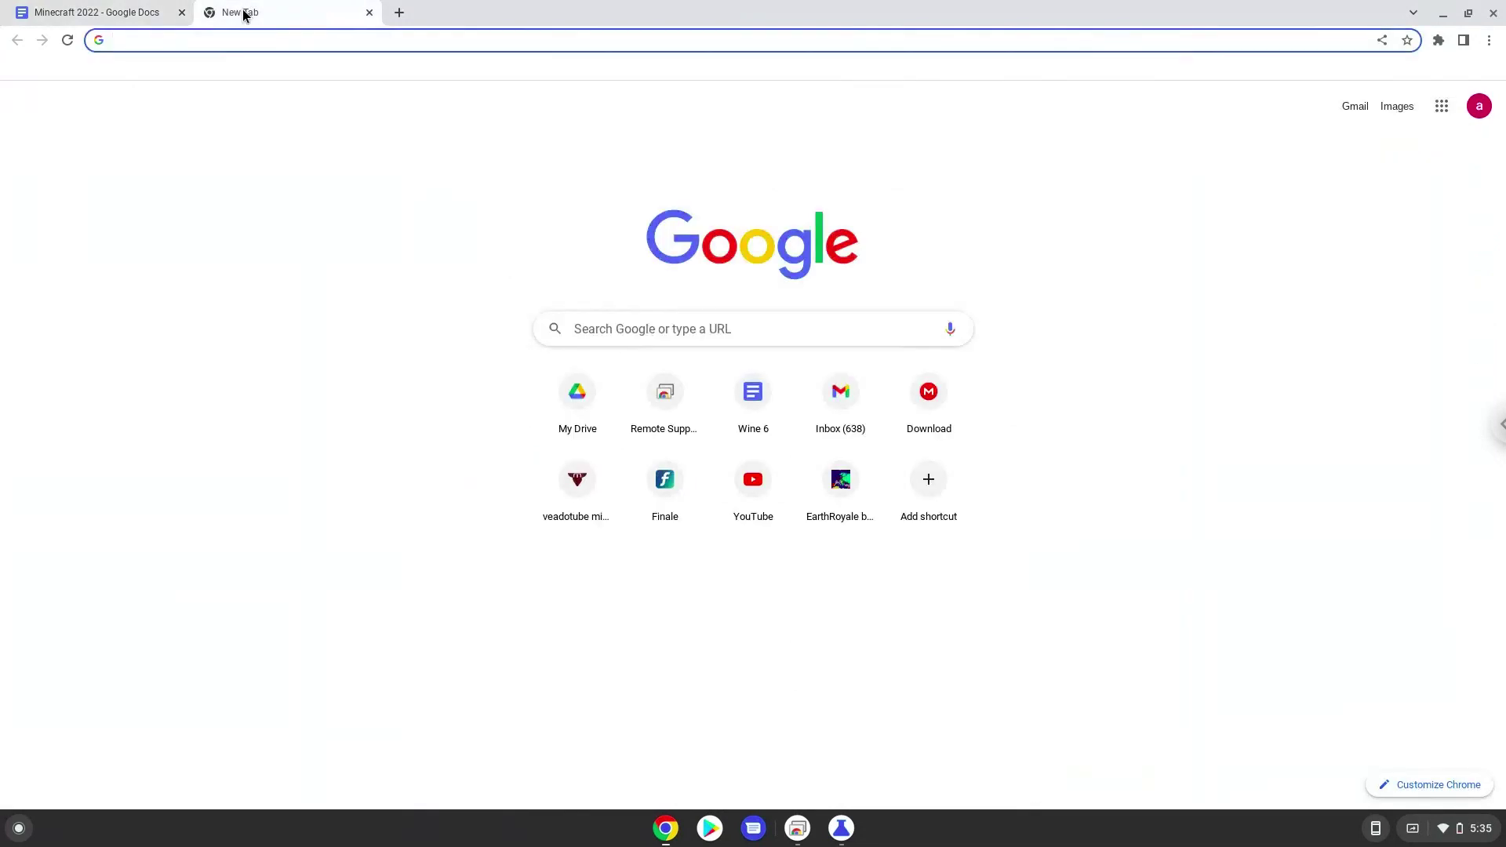
{"action": "right_click", "coordinate": [252, 43]}
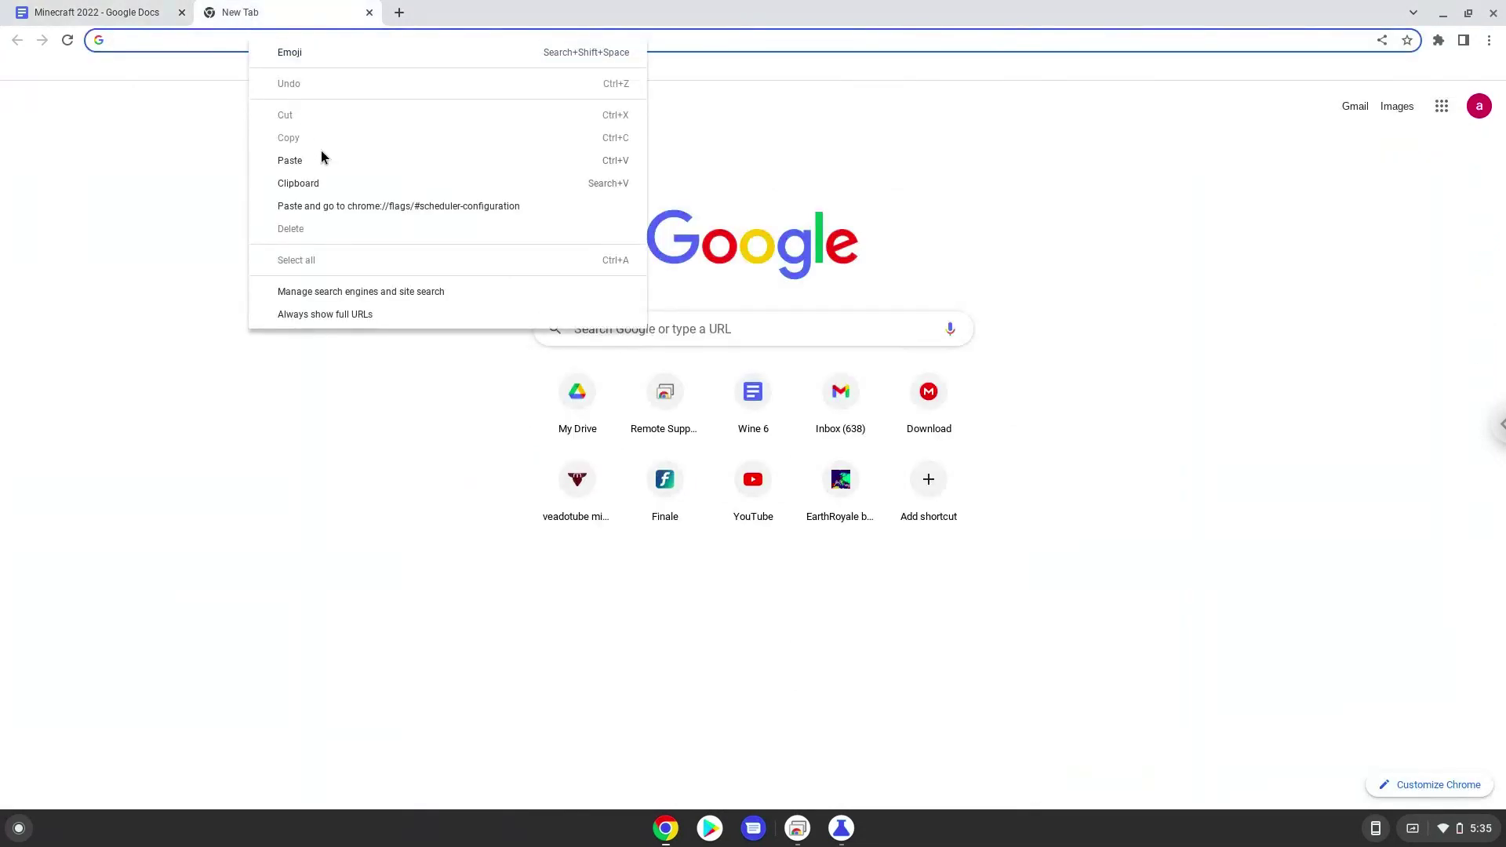
{"action": "left_click", "coordinate": [351, 207]}
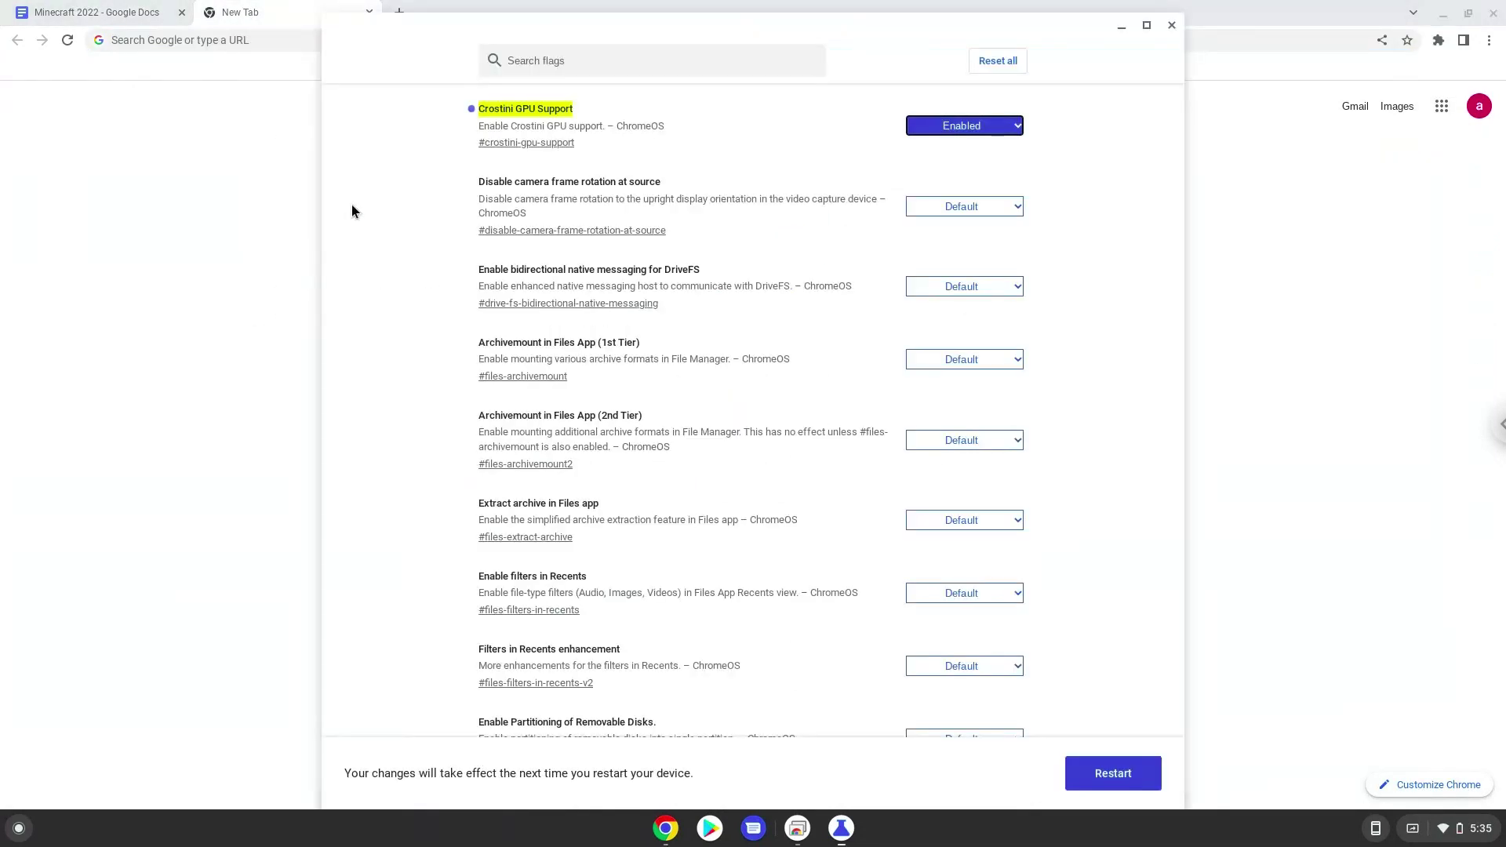
{"action": "left_click", "coordinate": [938, 127]}
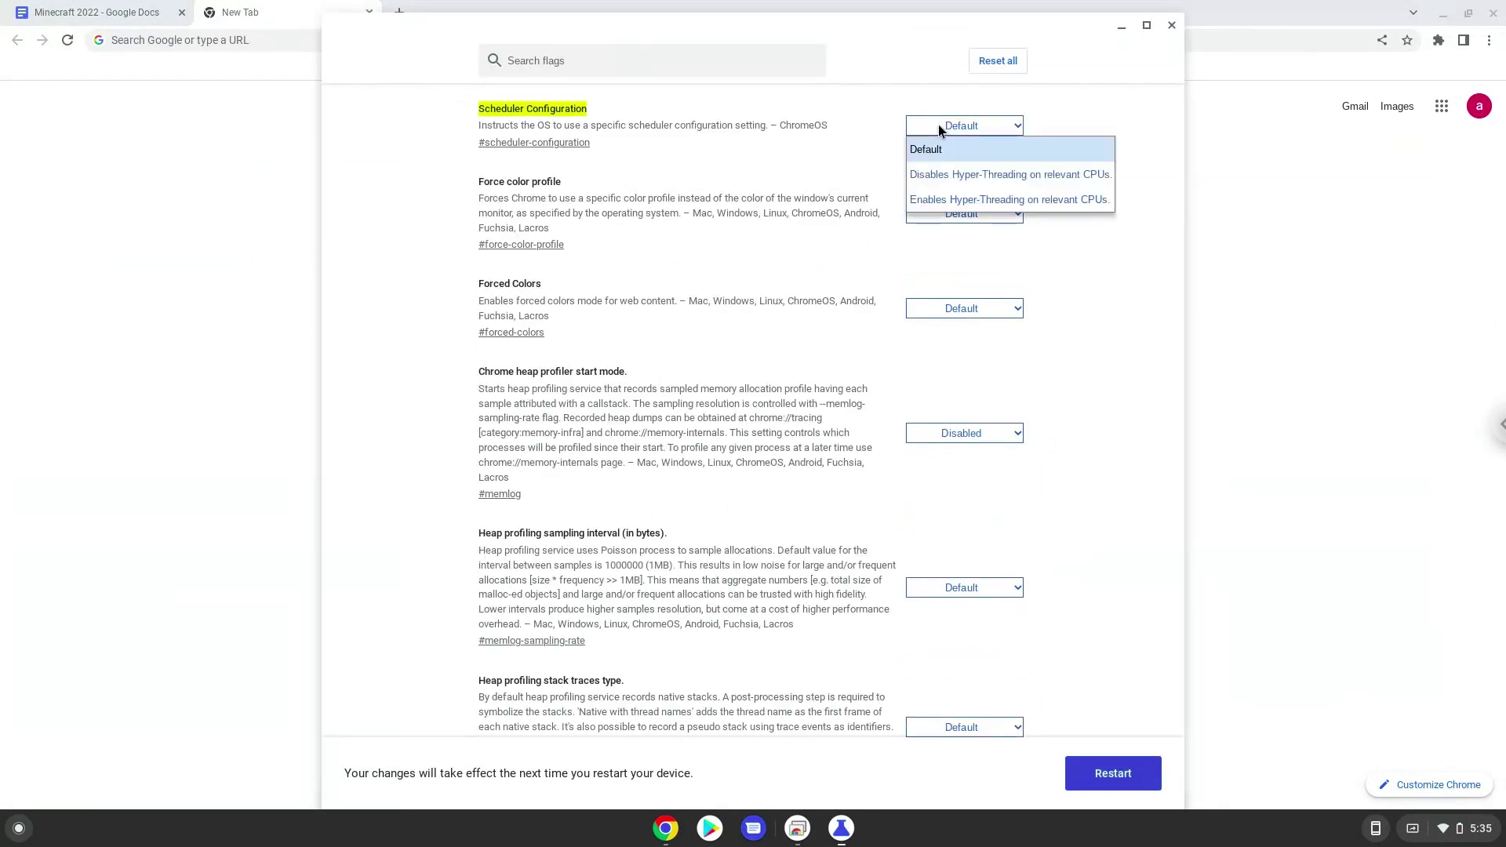
{"action": "left_click", "coordinate": [945, 197]}
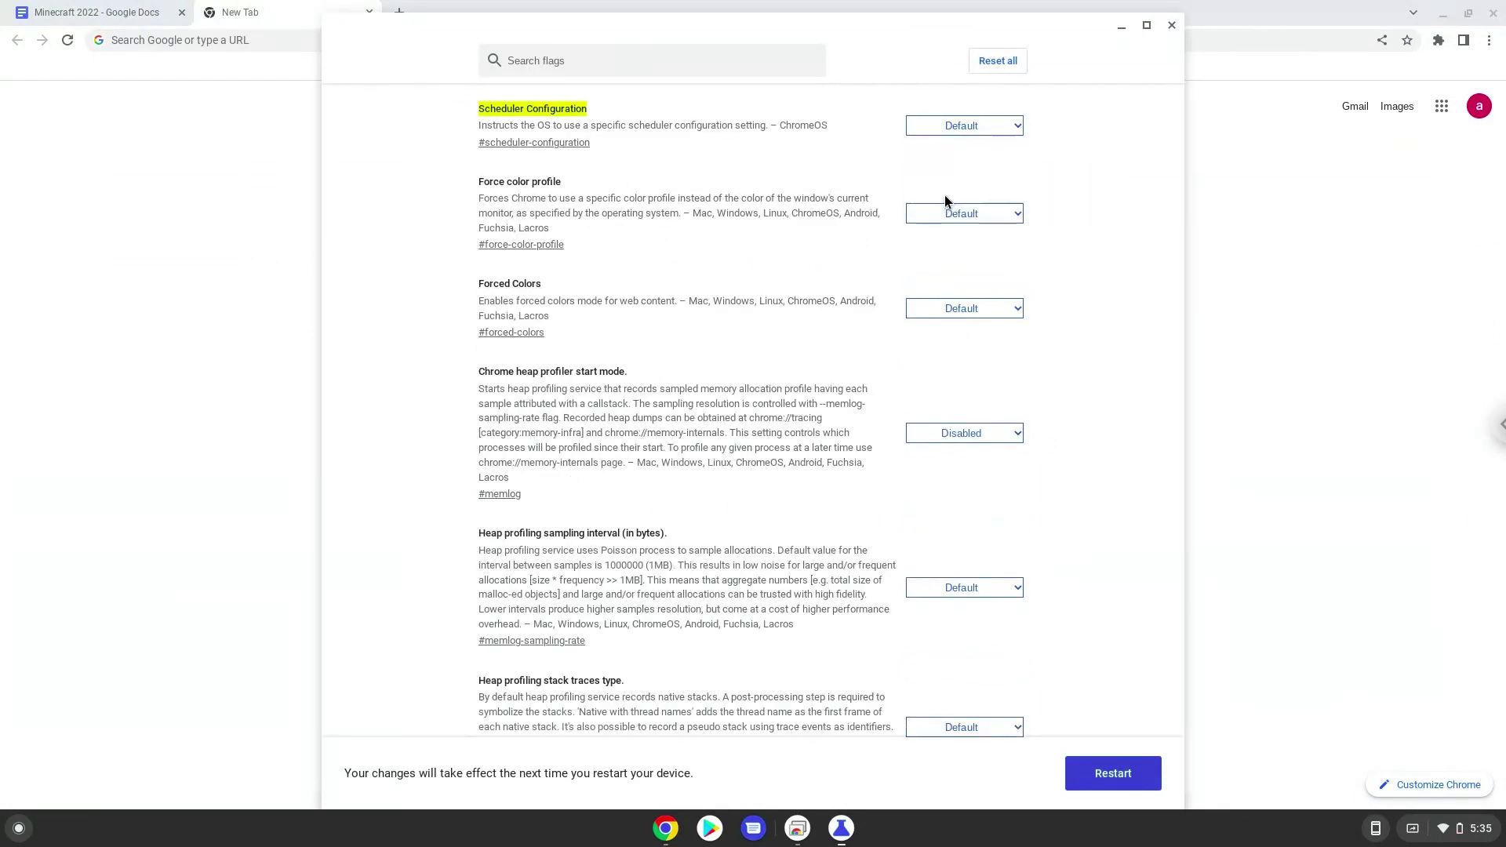
{"action": "left_click", "coordinate": [137, 19]}
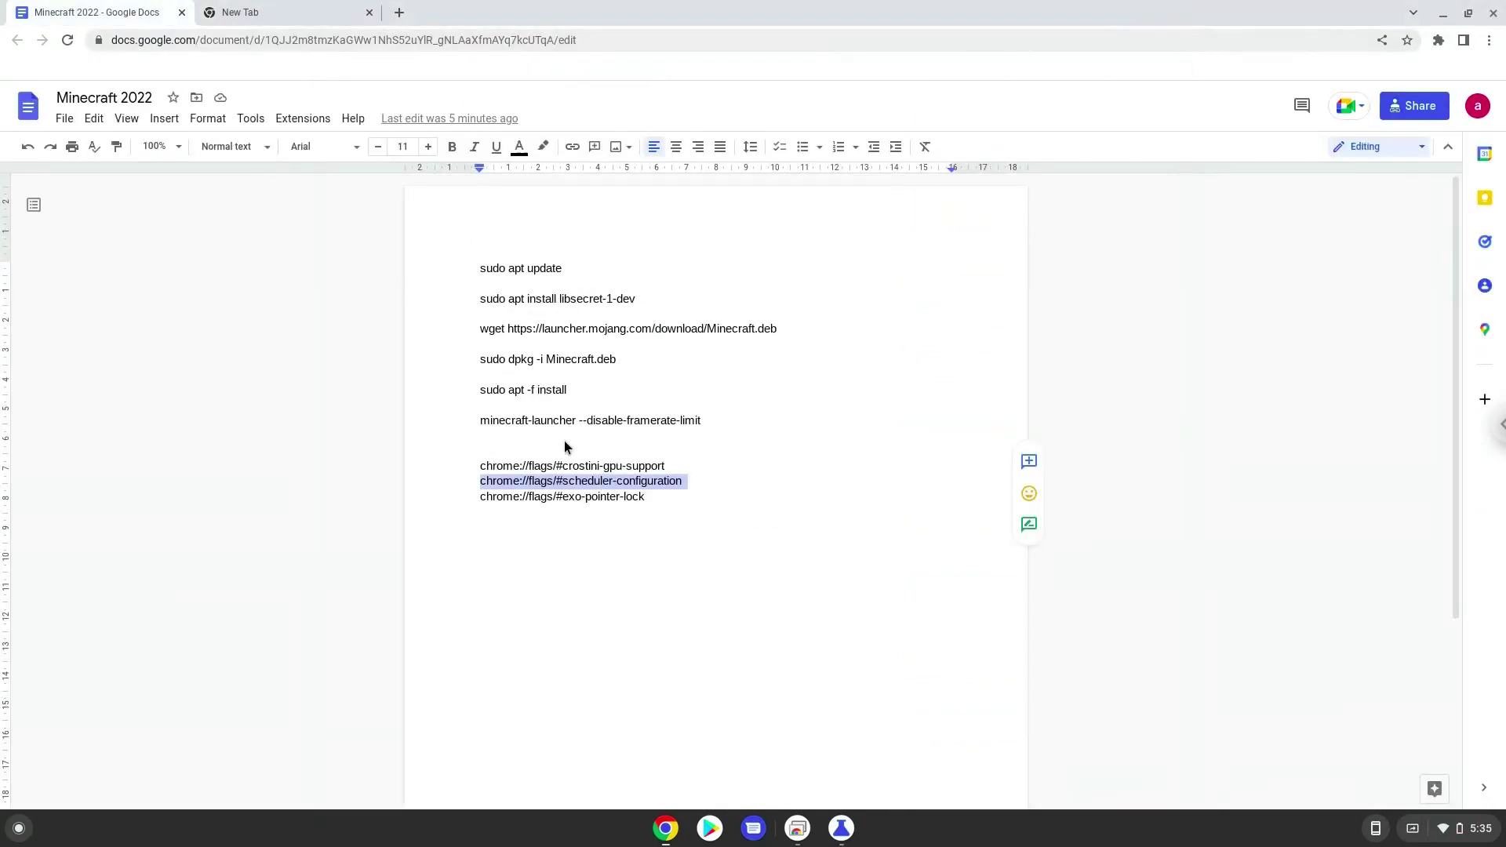
- Enable Pointer lock for Linux applications via the exo-pointer-lock link, then restart to apply the flags
{"action": "triple_click", "coordinate": [603, 501]}
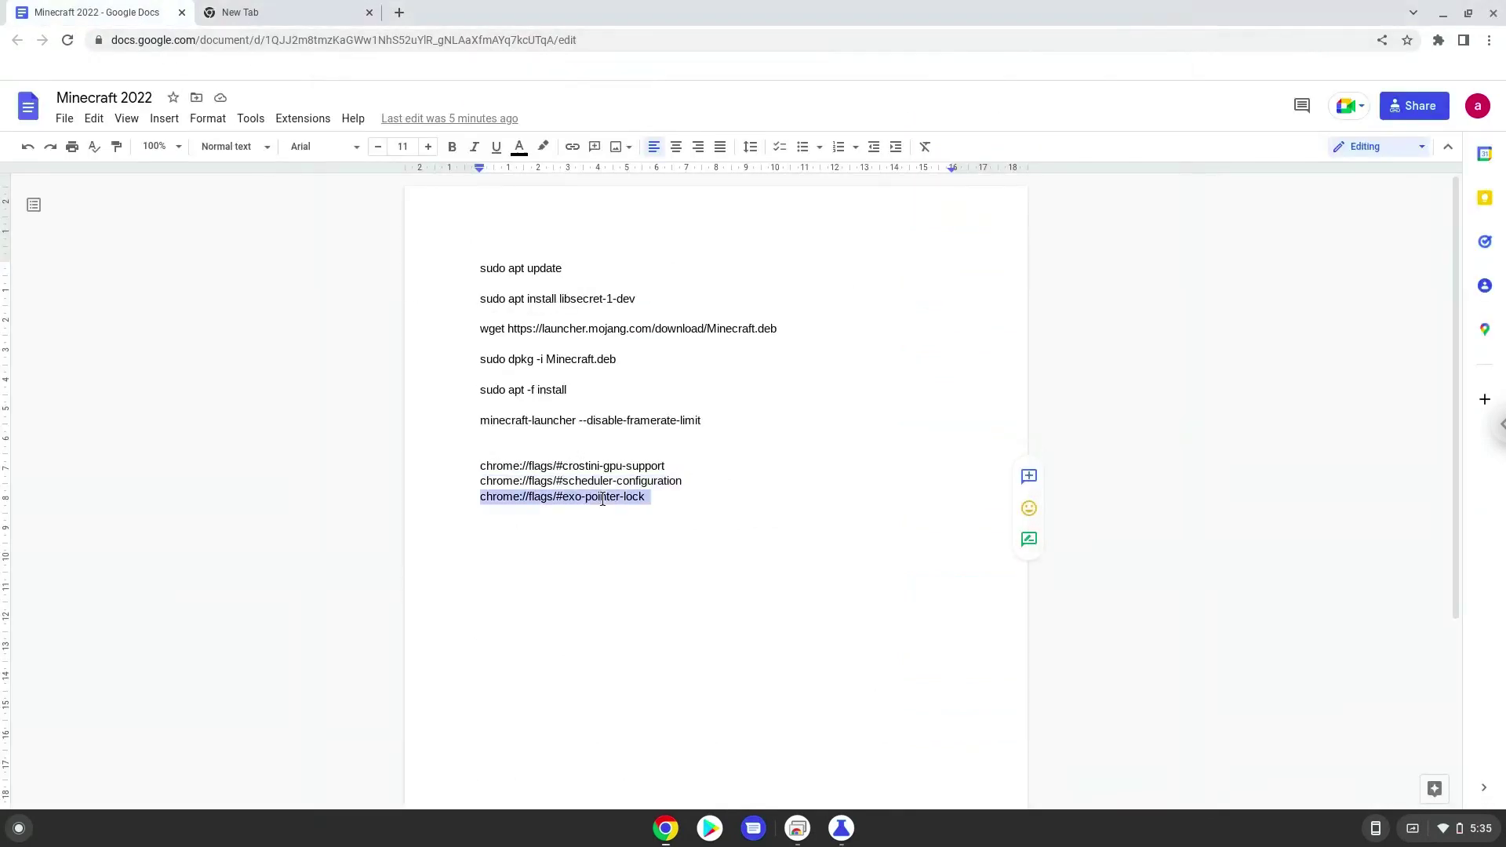
{"action": "right_click", "coordinate": [603, 500]}
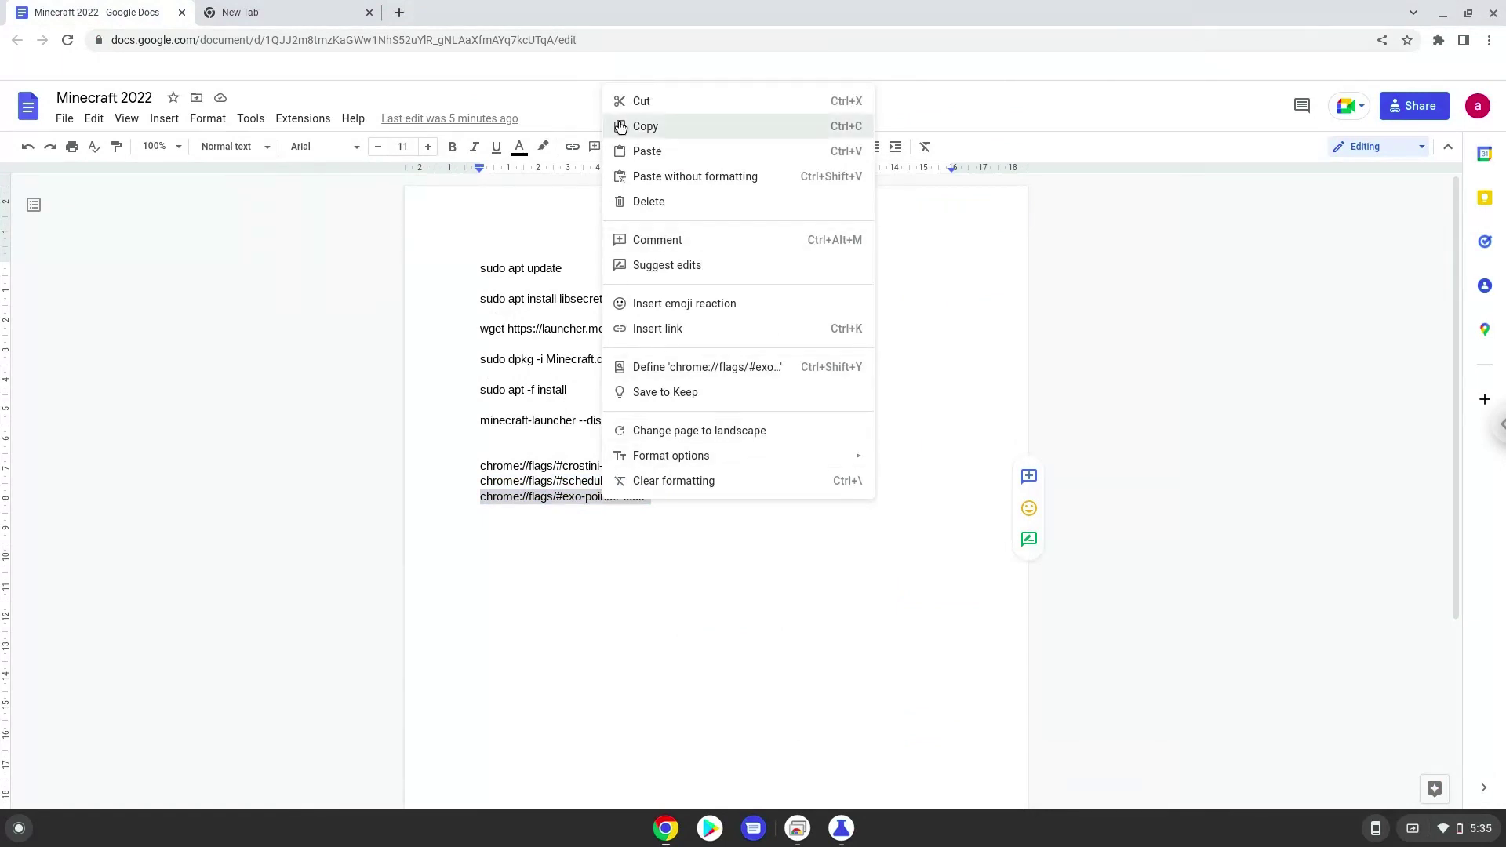
{"action": "left_click", "coordinate": [645, 126]}
{"action": "left_click", "coordinate": [319, 13]}
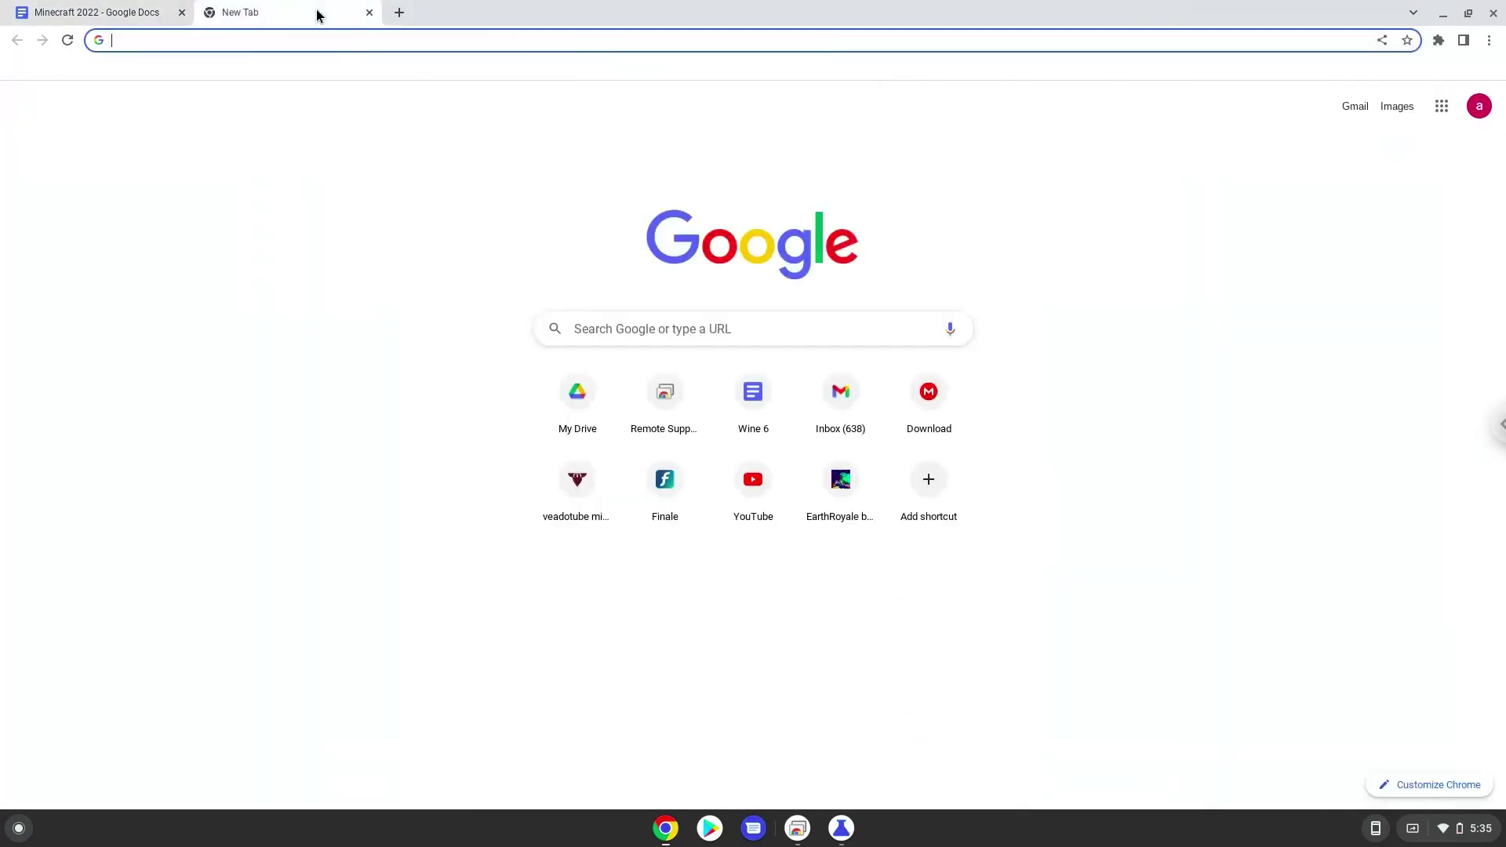
{"action": "right_click", "coordinate": [321, 38]}
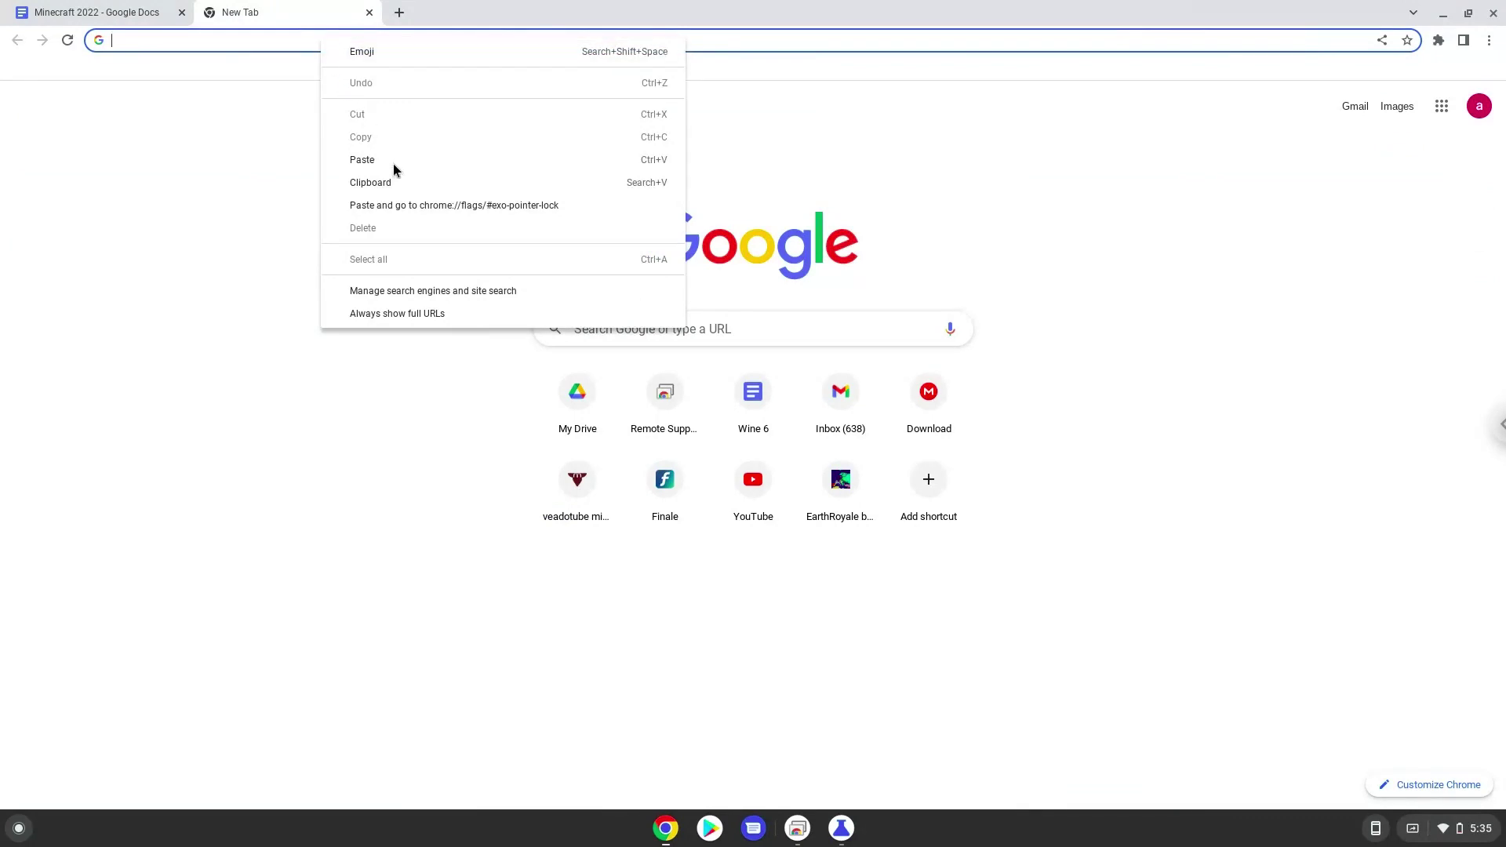
{"action": "left_click", "coordinate": [416, 204]}
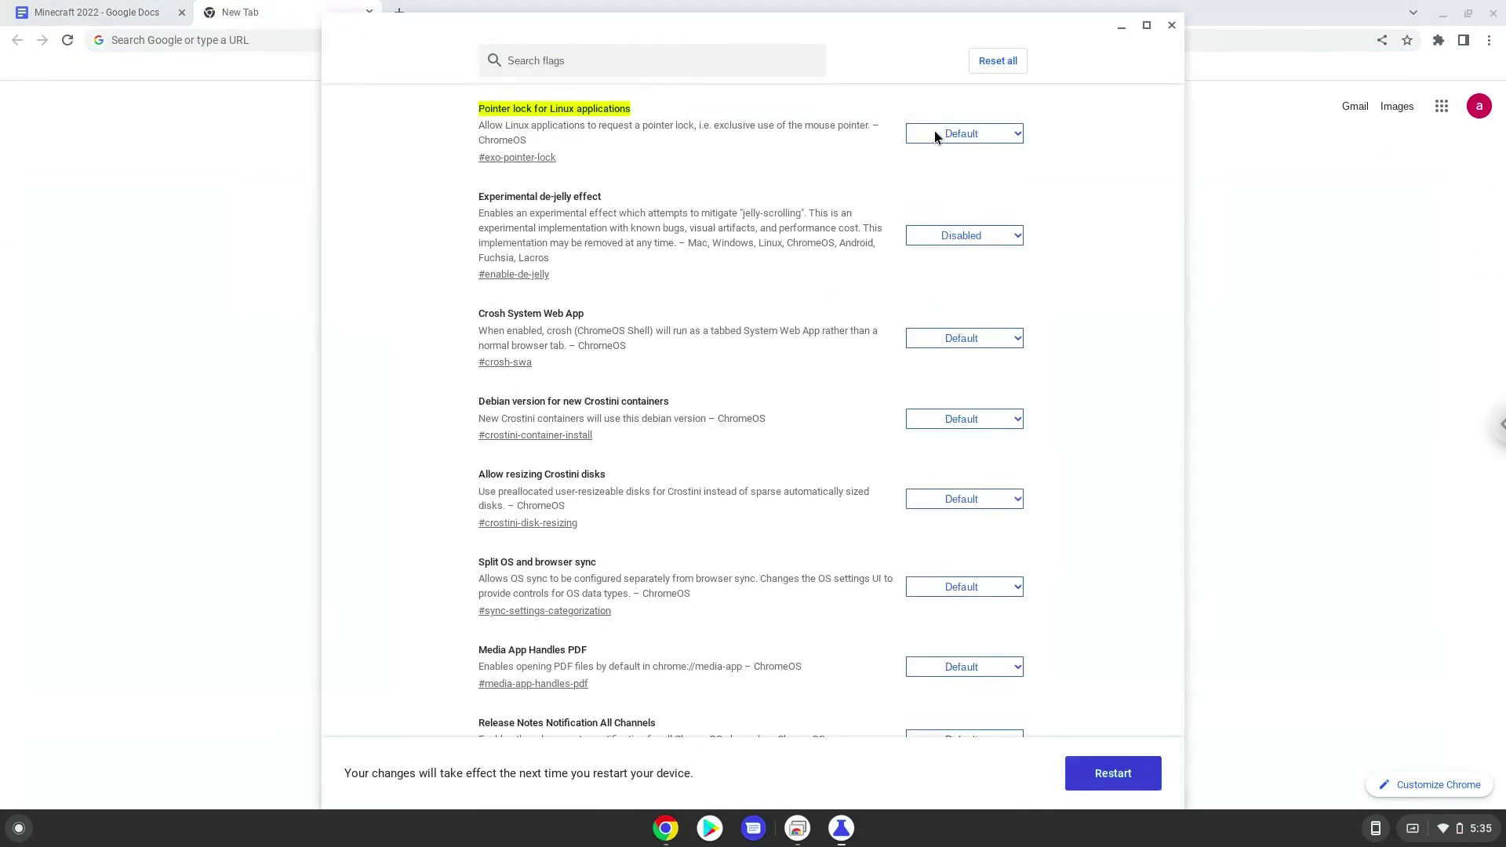
{"action": "left_click", "coordinate": [934, 132]}
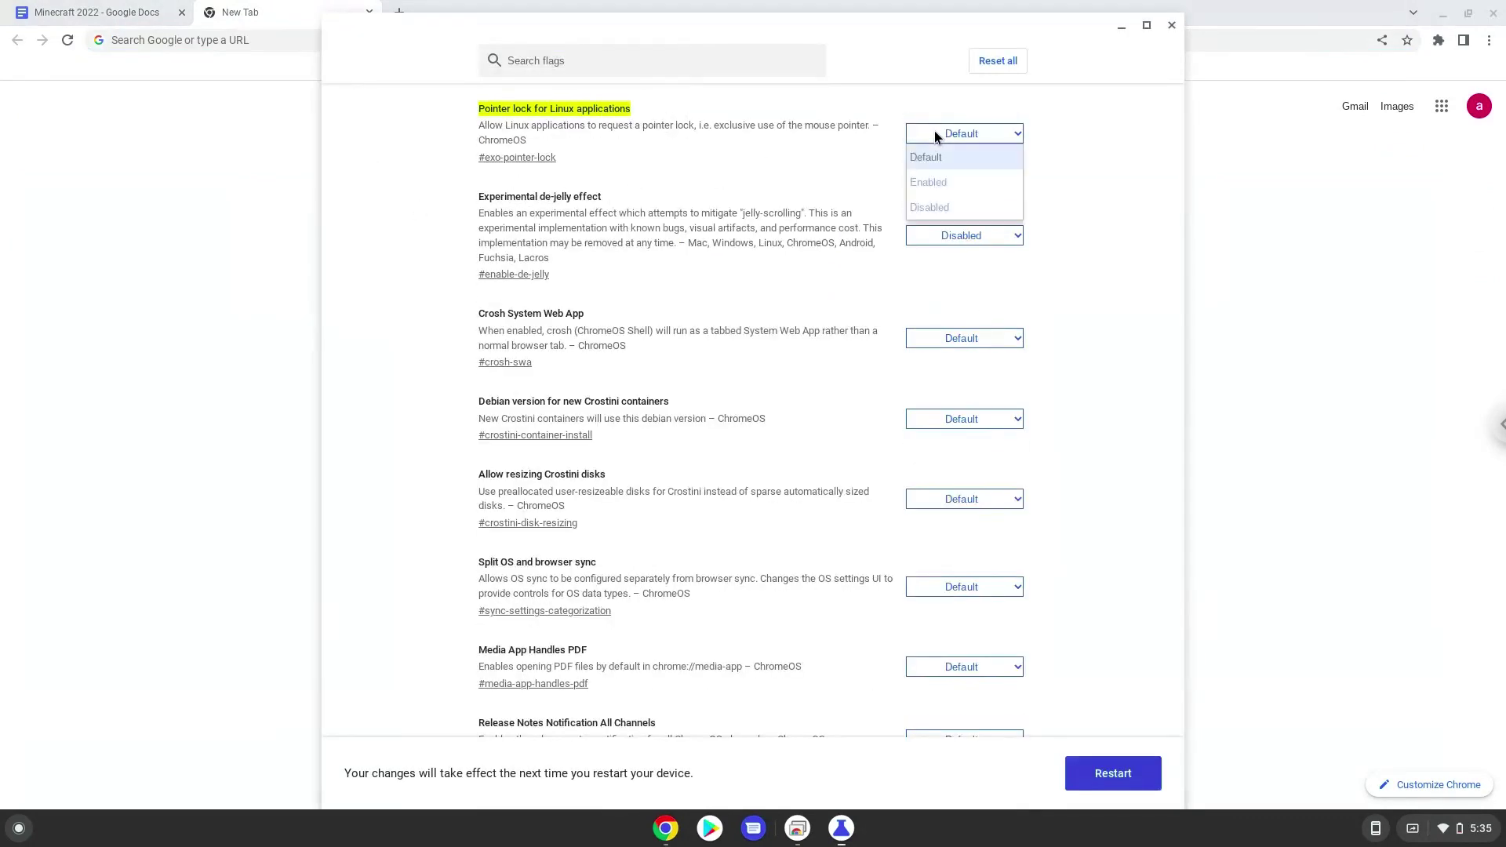
{"action": "left_click", "coordinate": [937, 183]}
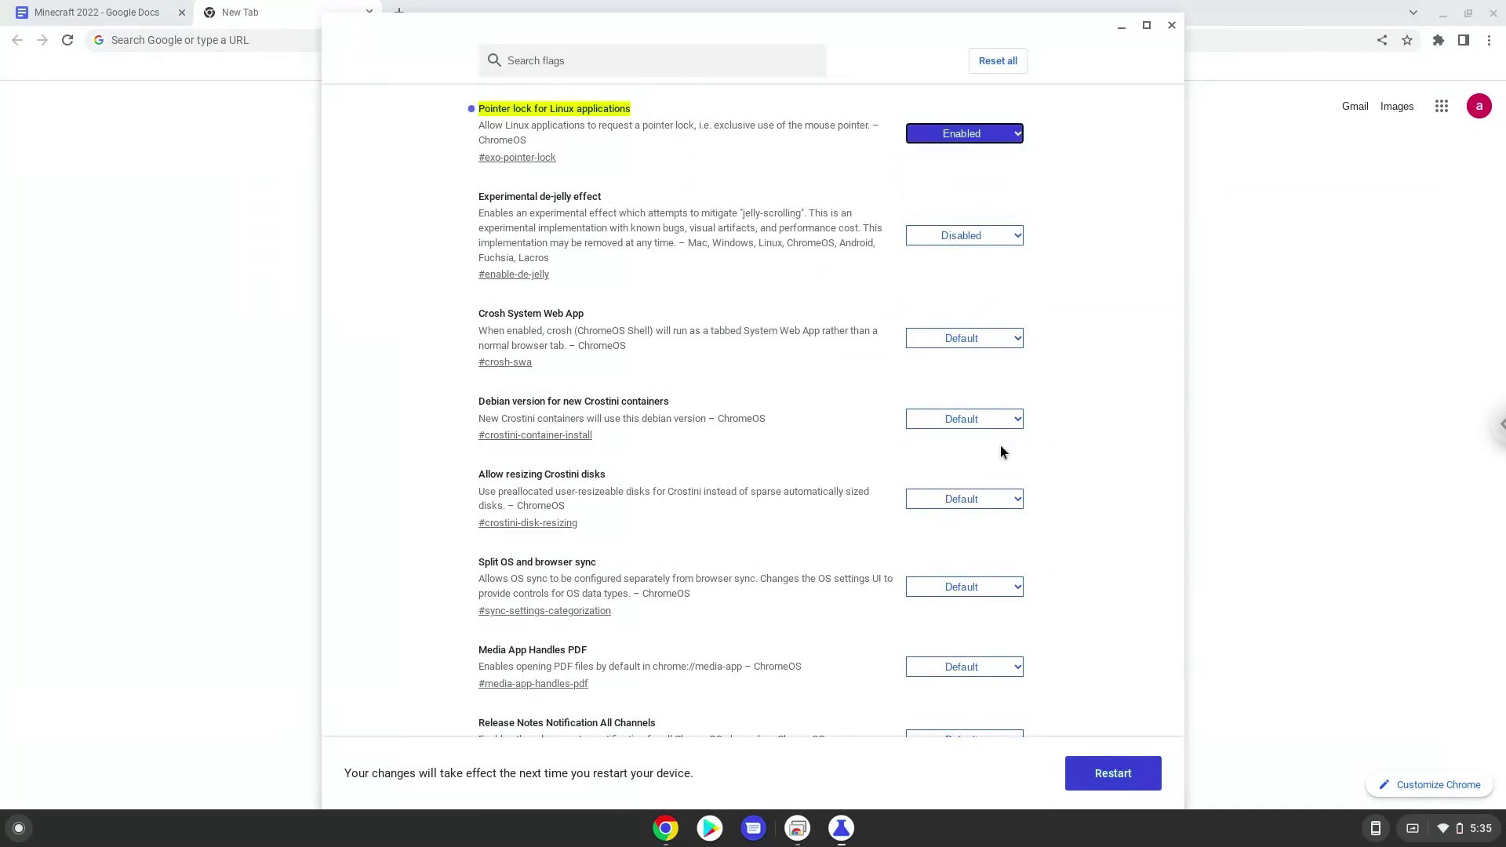
{"action": "left_click", "coordinate": [1121, 775]}
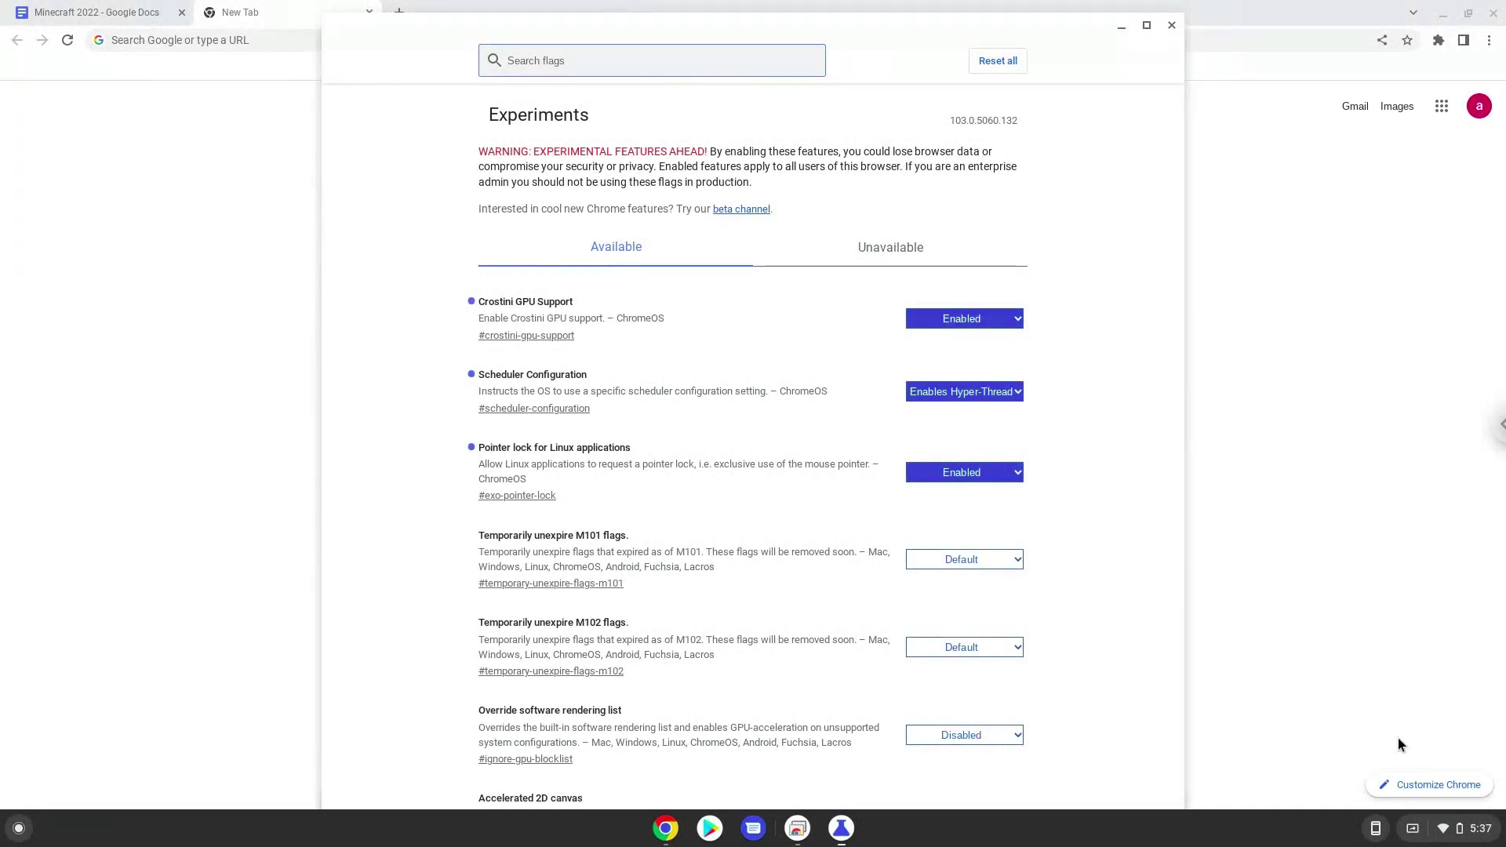
- Open the quick settings panel from the status tray to reach ChromeOS Settings
{"action": "left_click", "coordinate": [1454, 827]}
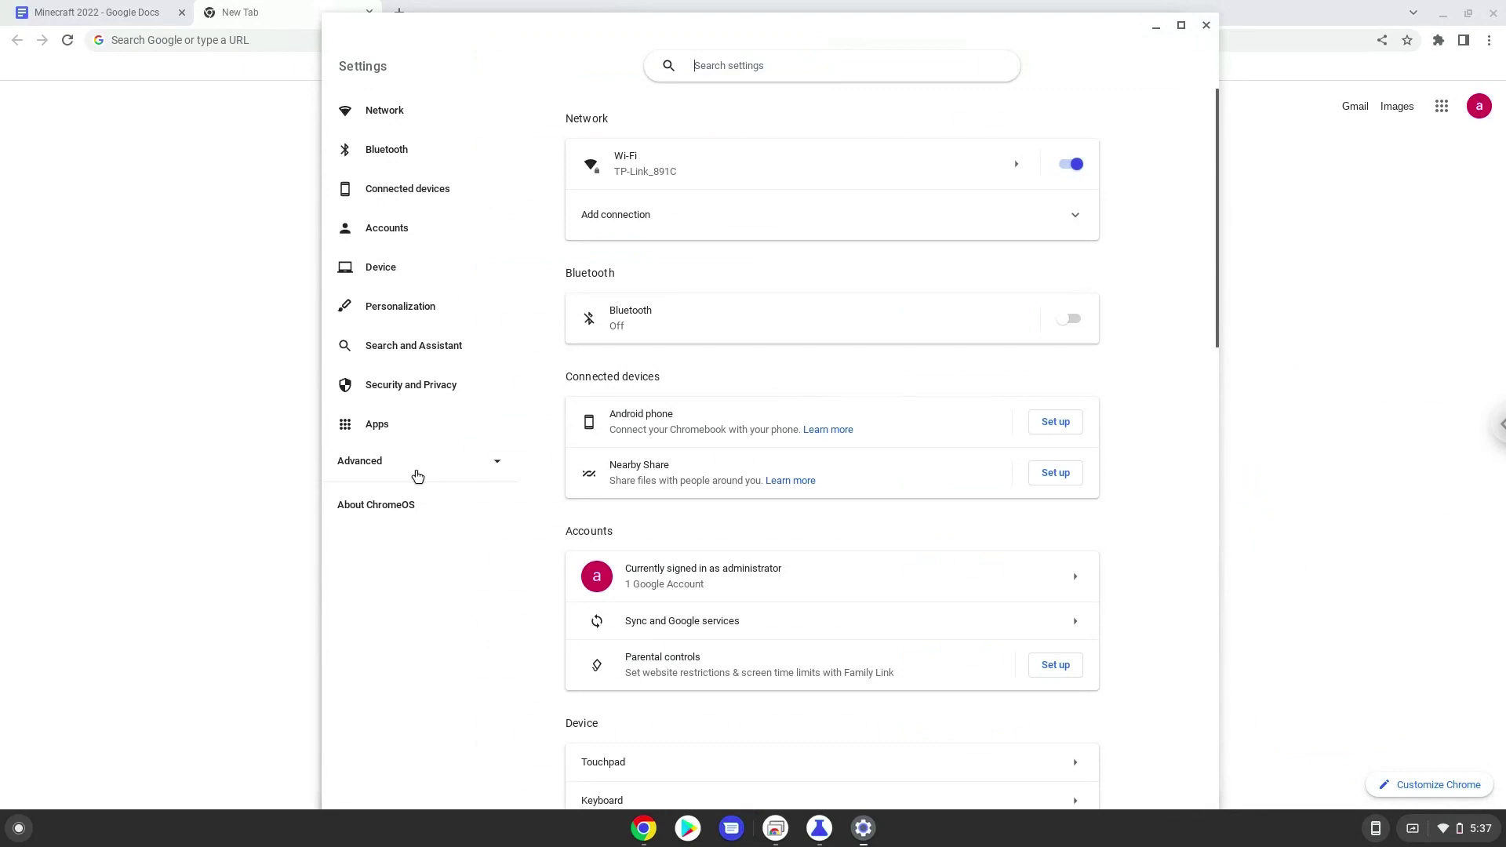
- Turn on the Linux development environment under Advanced > Developers and start its installation
{"action": "left_click", "coordinate": [417, 469]}
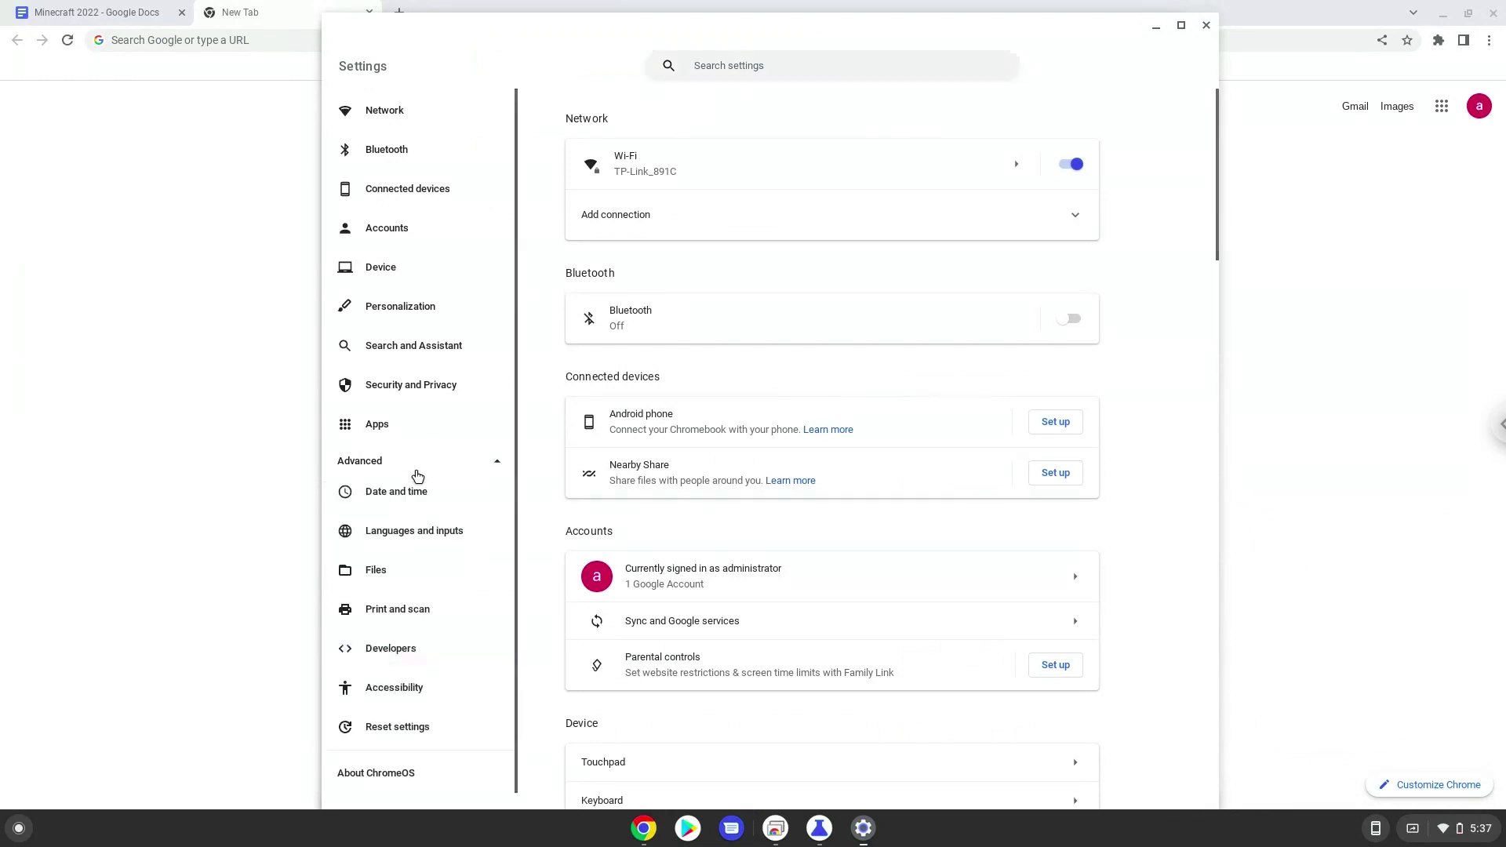
{"action": "left_click", "coordinate": [401, 655]}
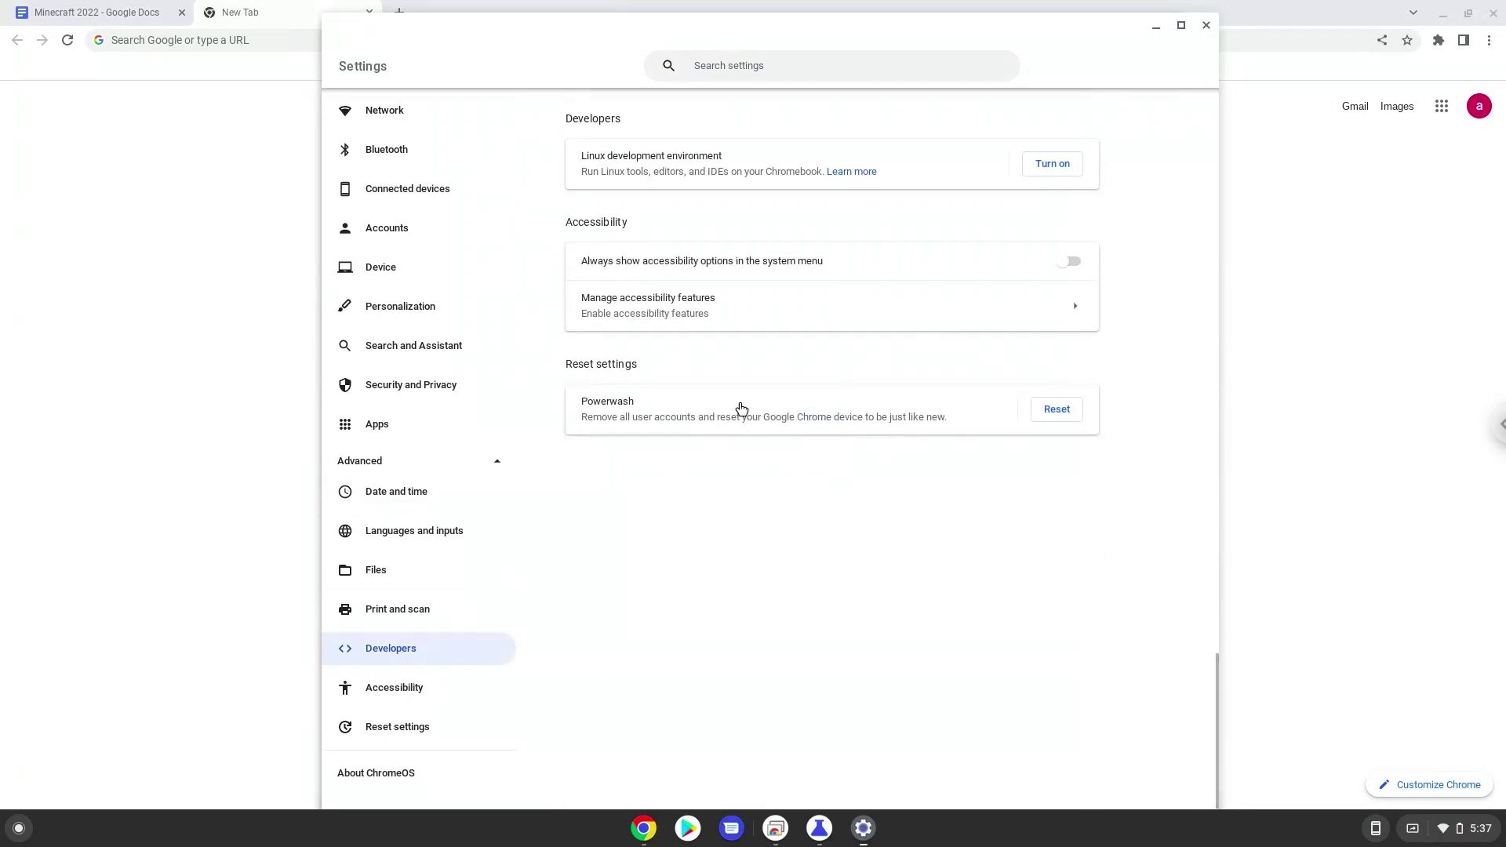
{"action": "left_click", "coordinate": [1051, 168]}
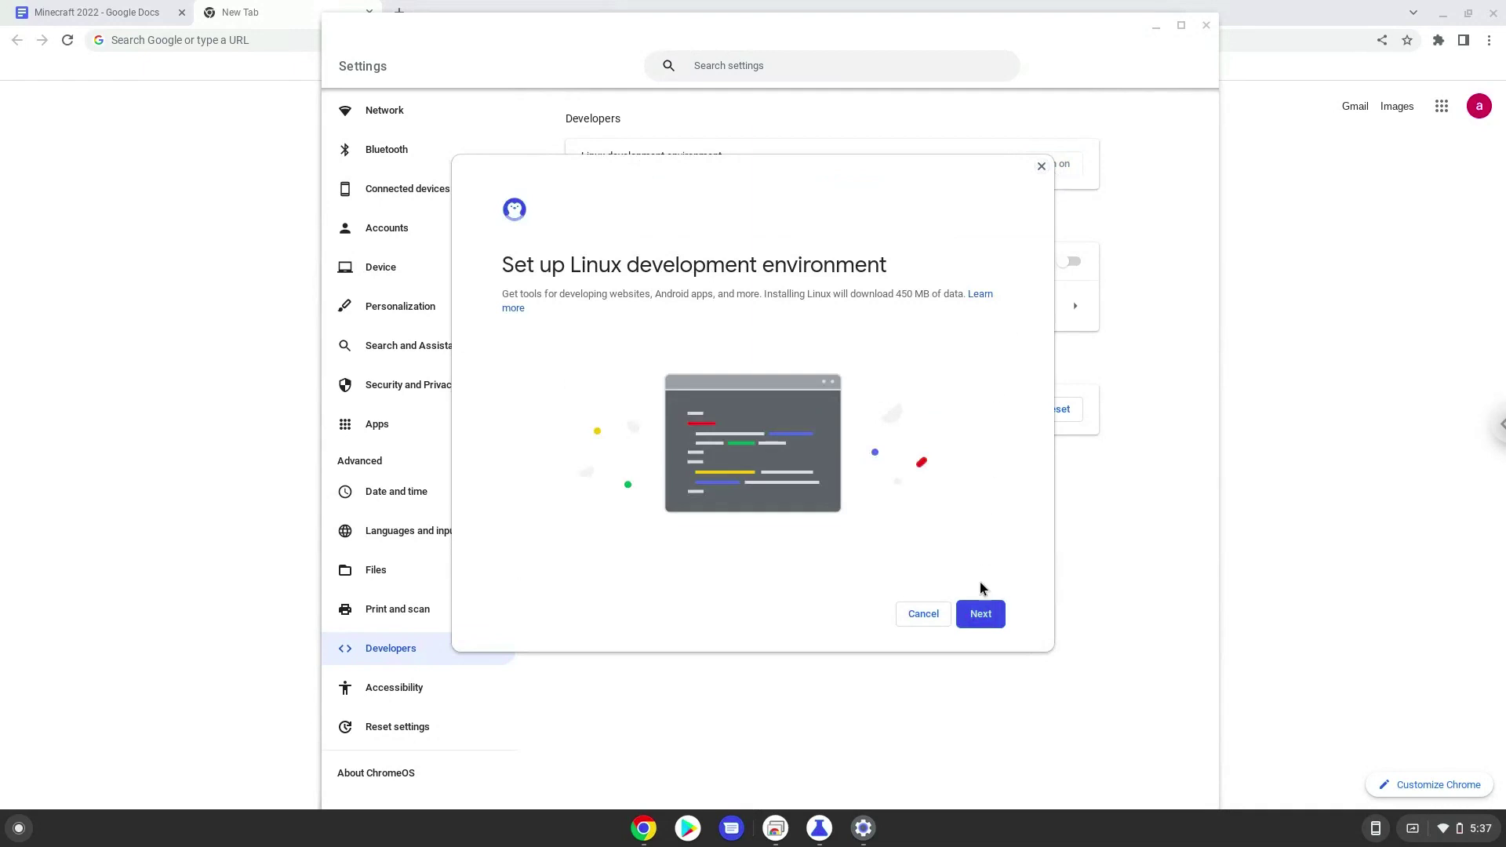
{"action": "left_click", "coordinate": [982, 614]}
{"action": "left_click", "coordinate": [980, 615]}
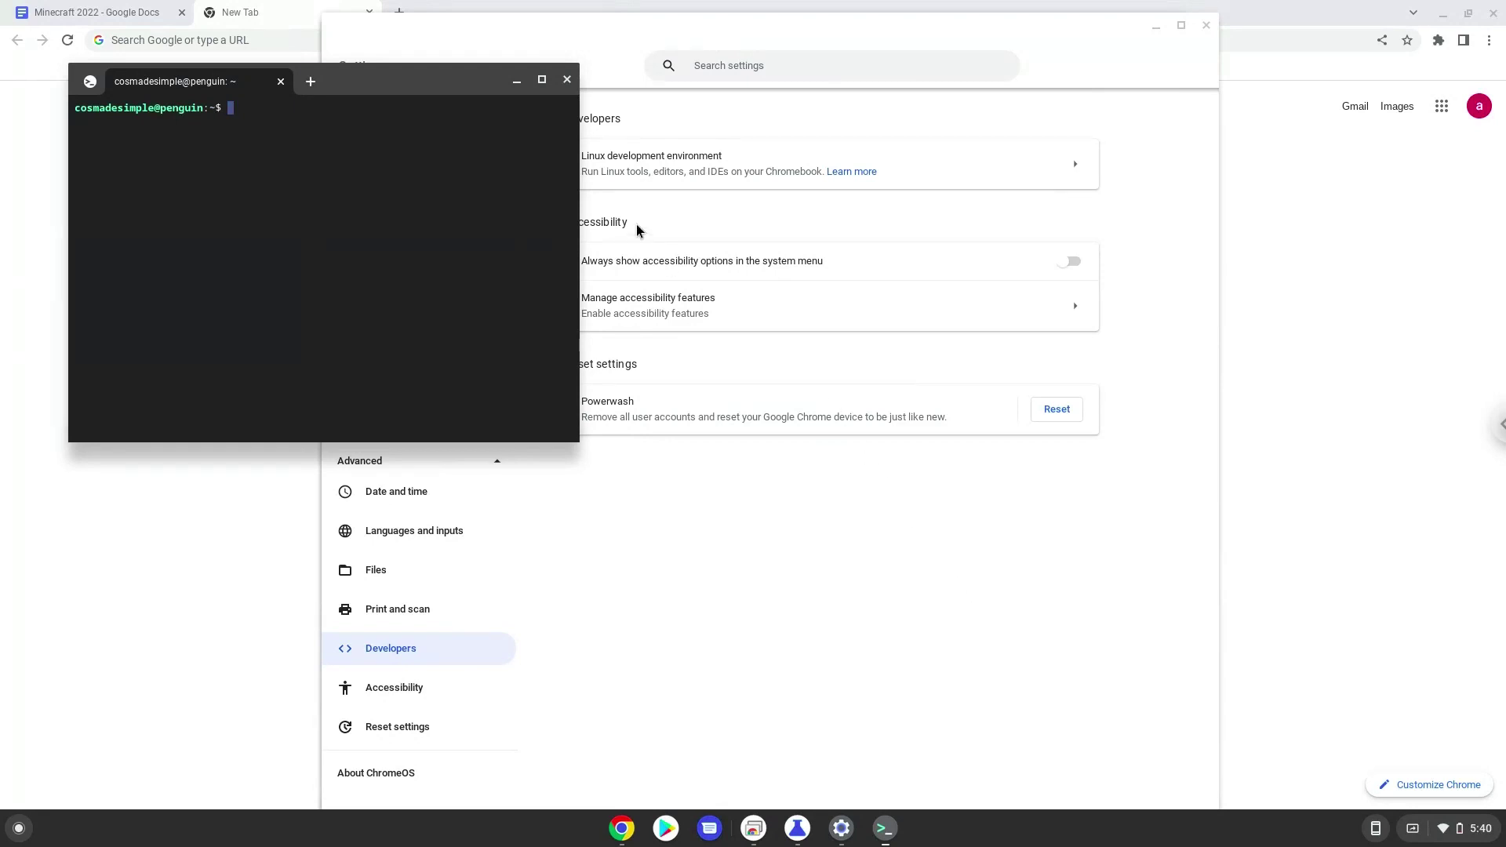
- Close the terminal and Settings windows, then copy the 'sudo apt update' line from the Minecraft 2022 doc
{"action": "left_click", "coordinate": [568, 81]}
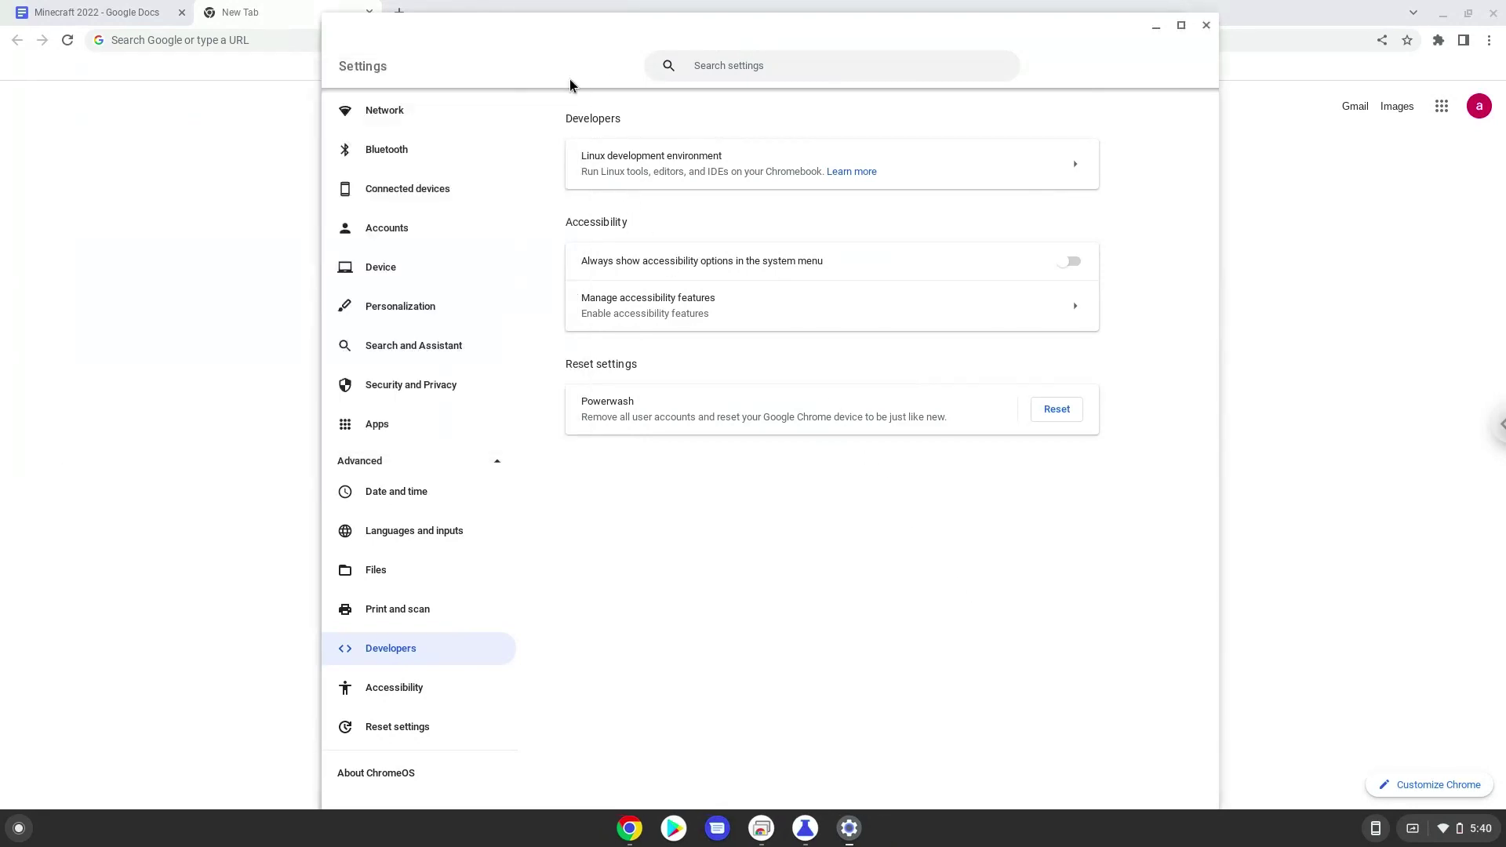
{"action": "left_click", "coordinate": [1203, 26]}
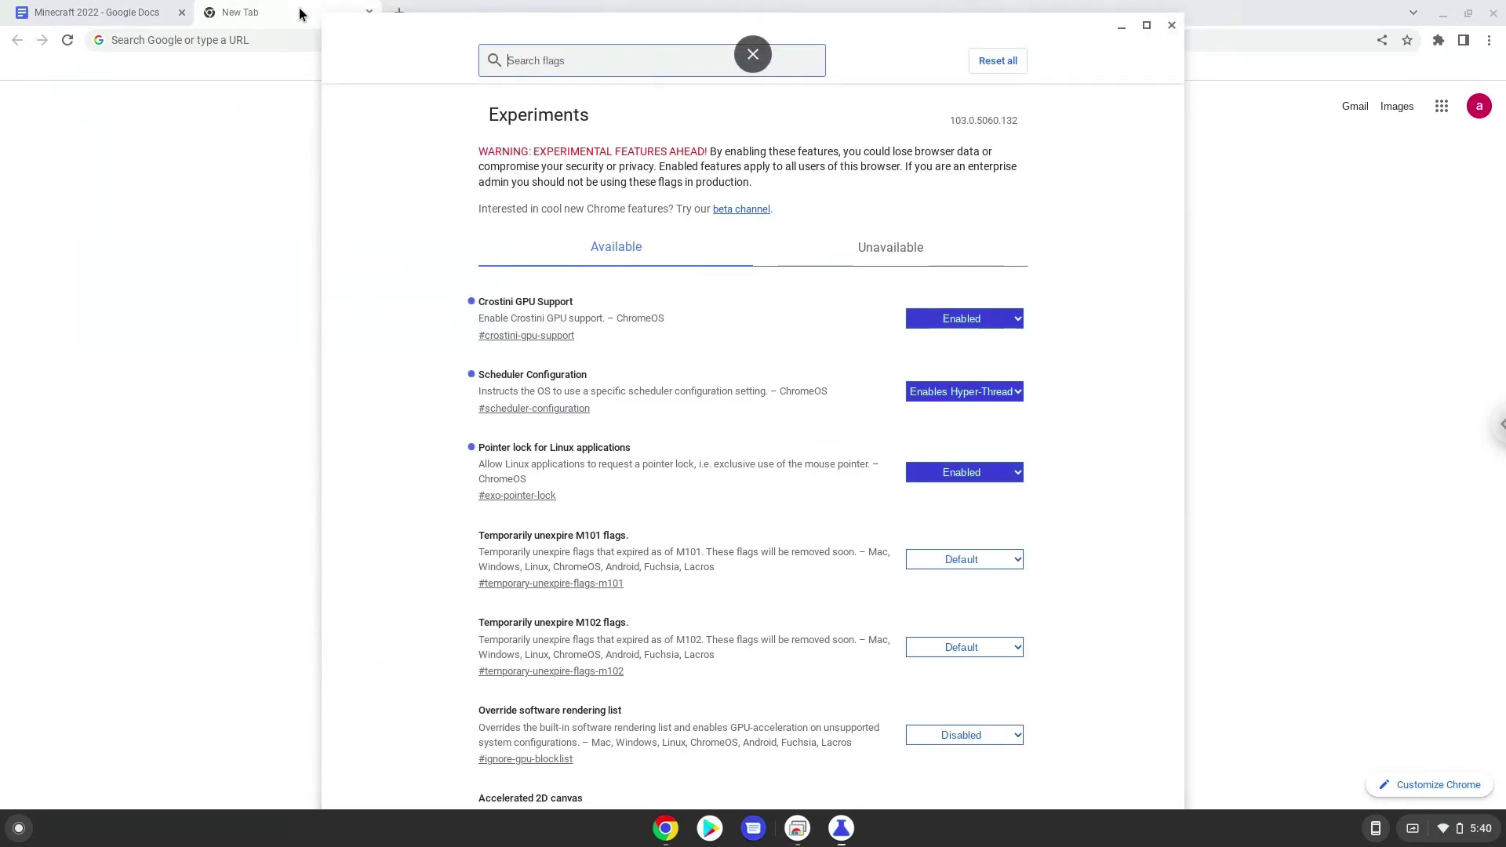
{"action": "left_click", "coordinate": [133, 10]}
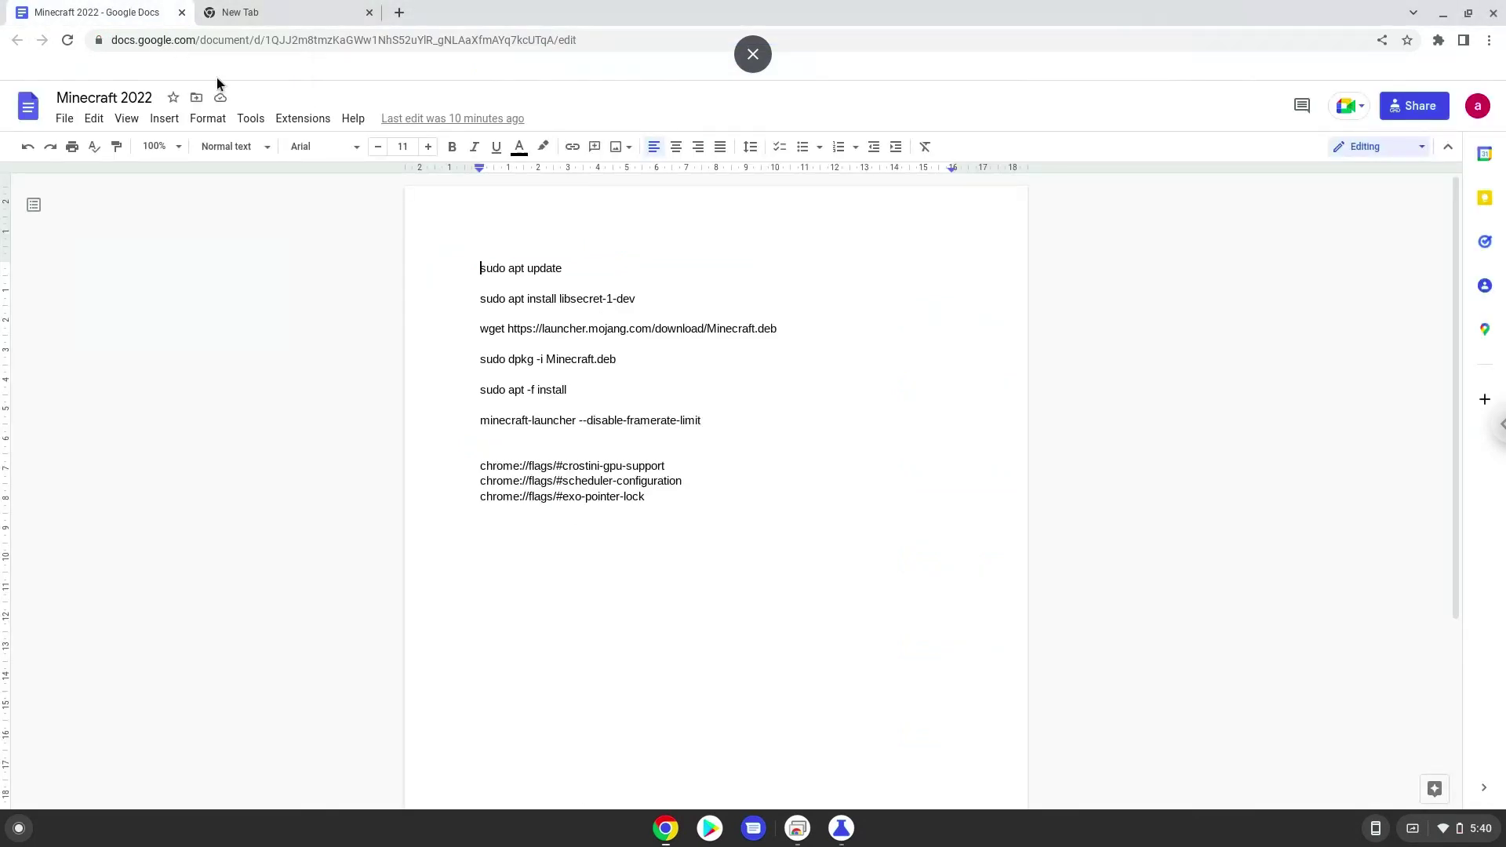
{"action": "triple_click", "coordinate": [513, 267]}
{"action": "right_click", "coordinate": [513, 268]}
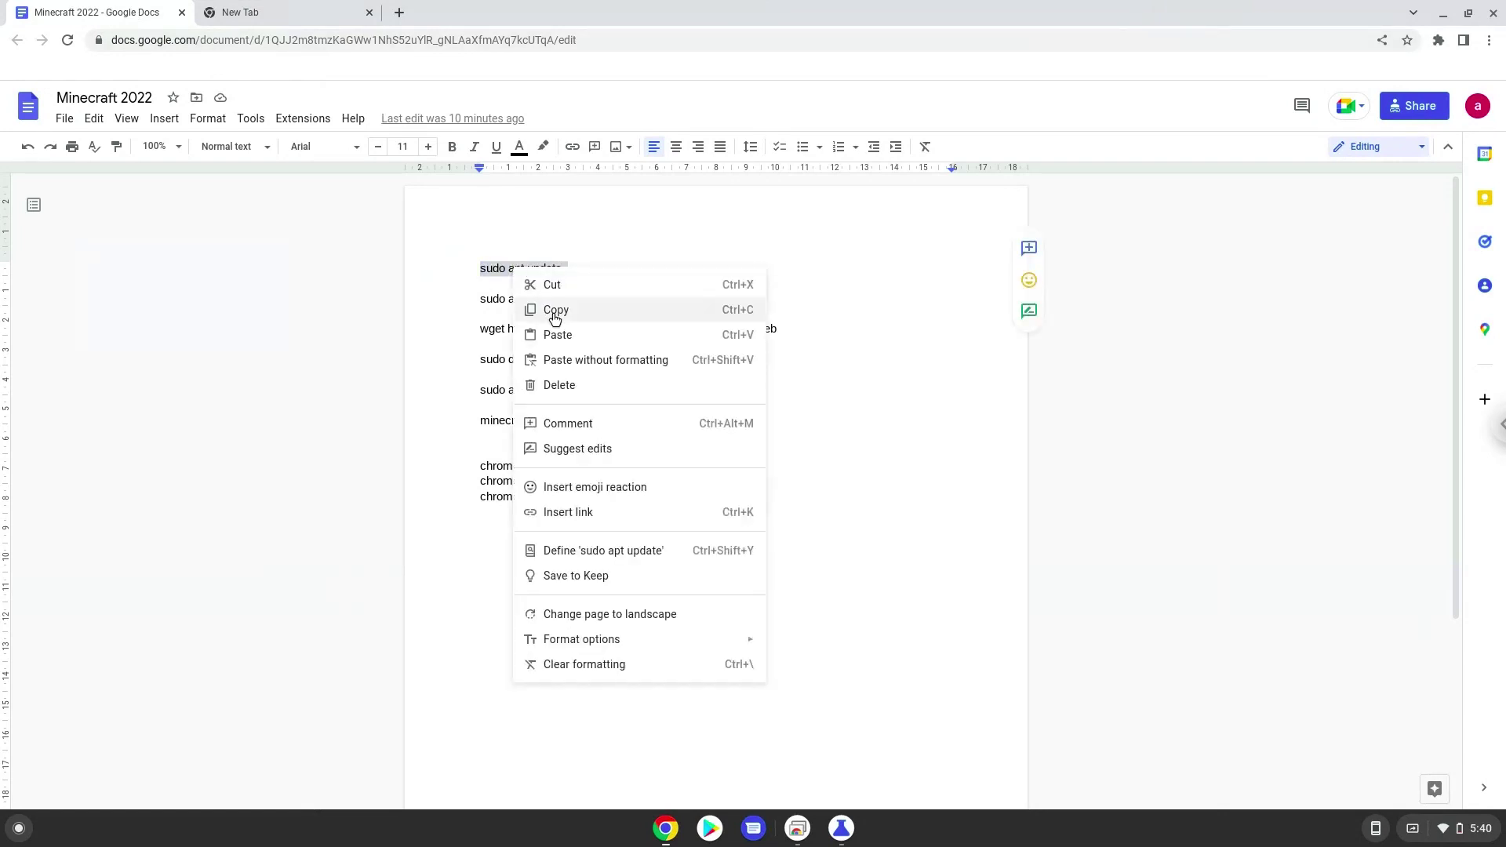
{"action": "left_click", "coordinate": [553, 307]}
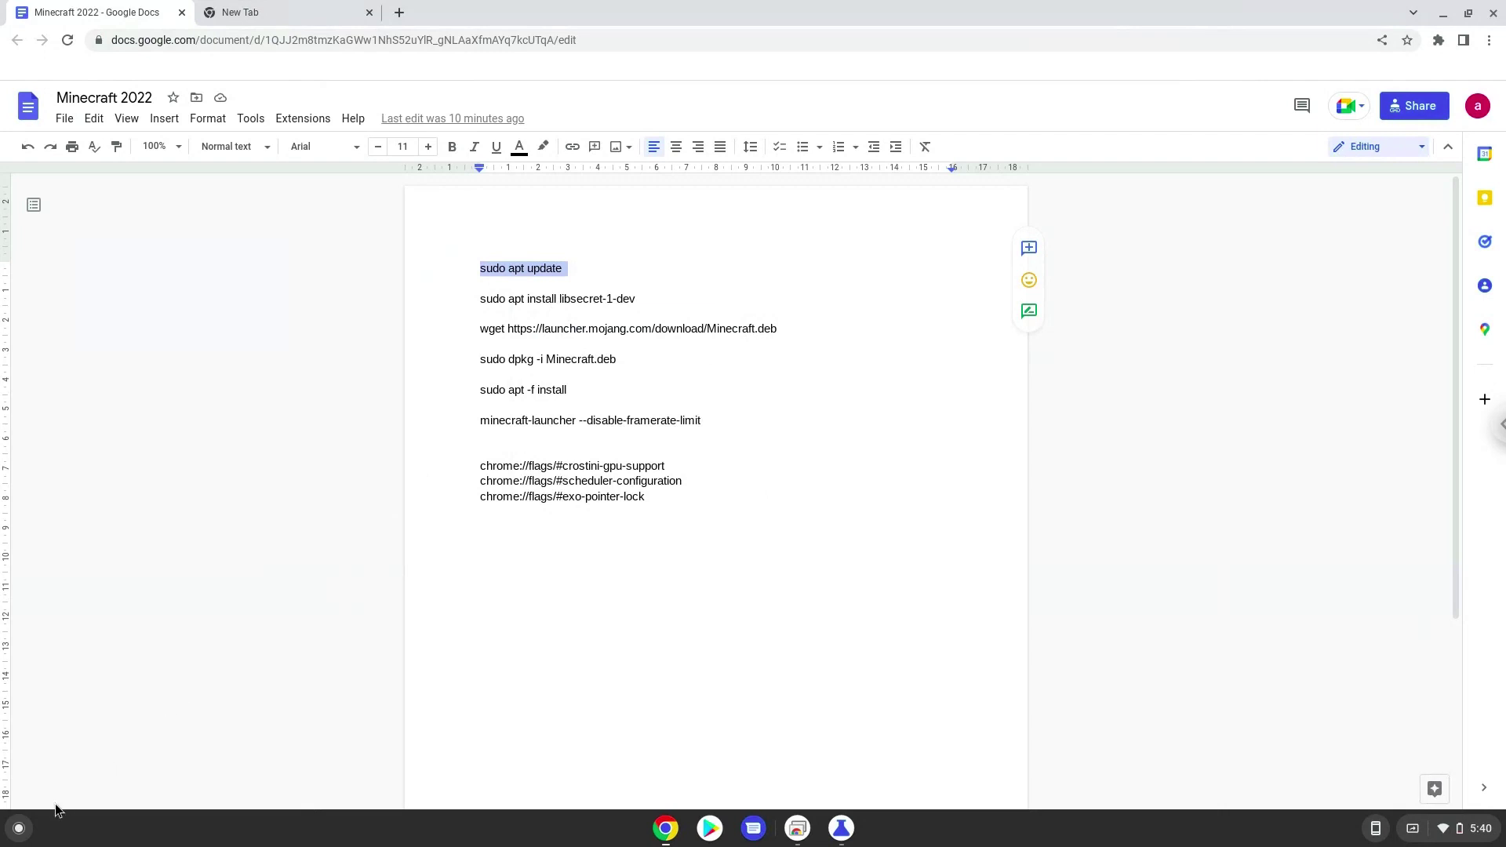
- Launch the Terminal app, connect to the penguin container and maximize its window
{"action": "left_click", "coordinate": [18, 828]}
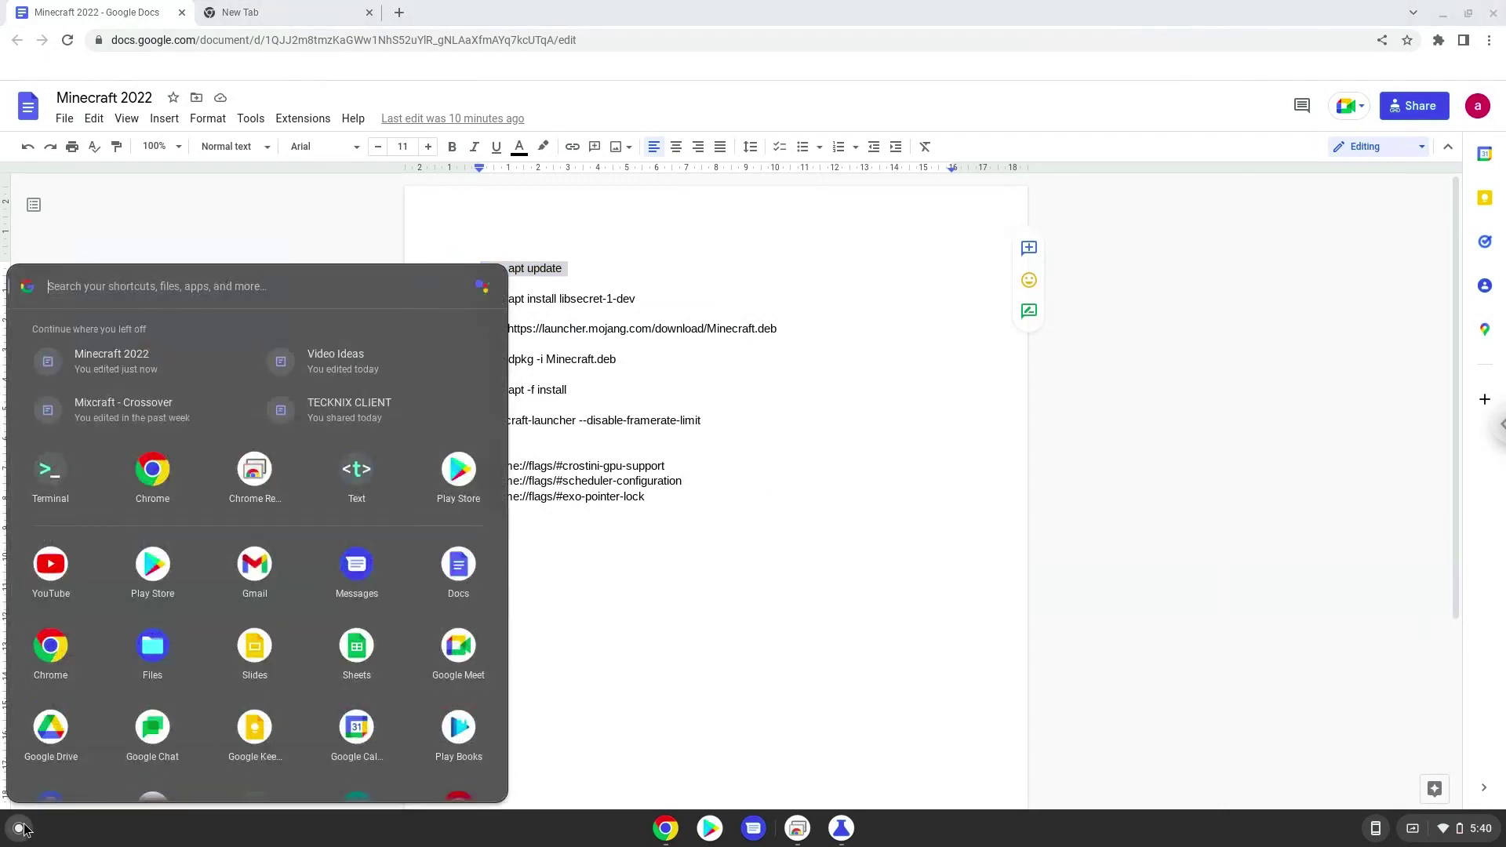
{"action": "type", "text": "ter"}
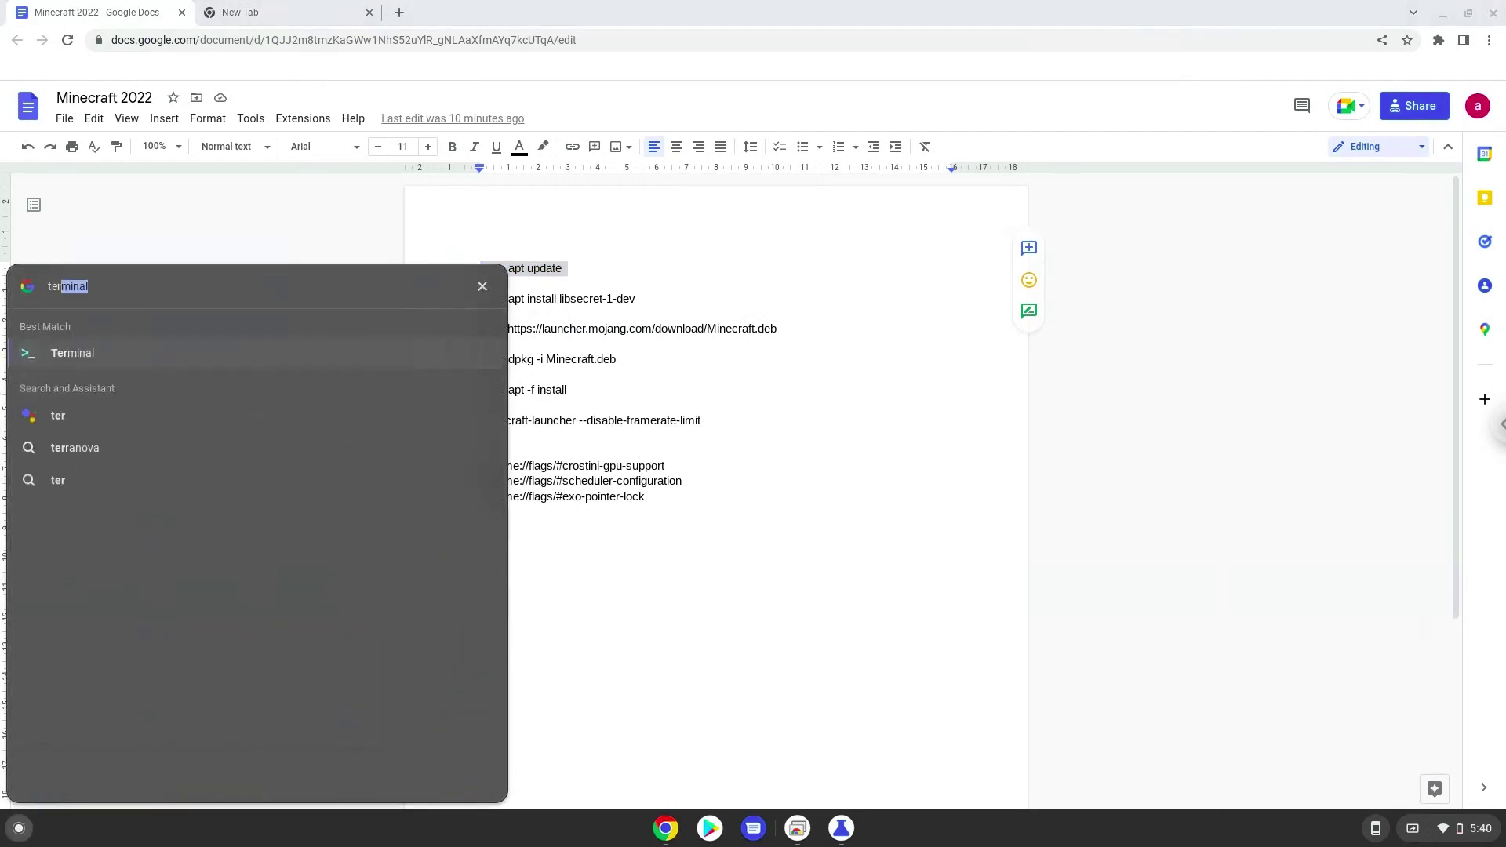
{"action": "left_click", "coordinate": [105, 353]}
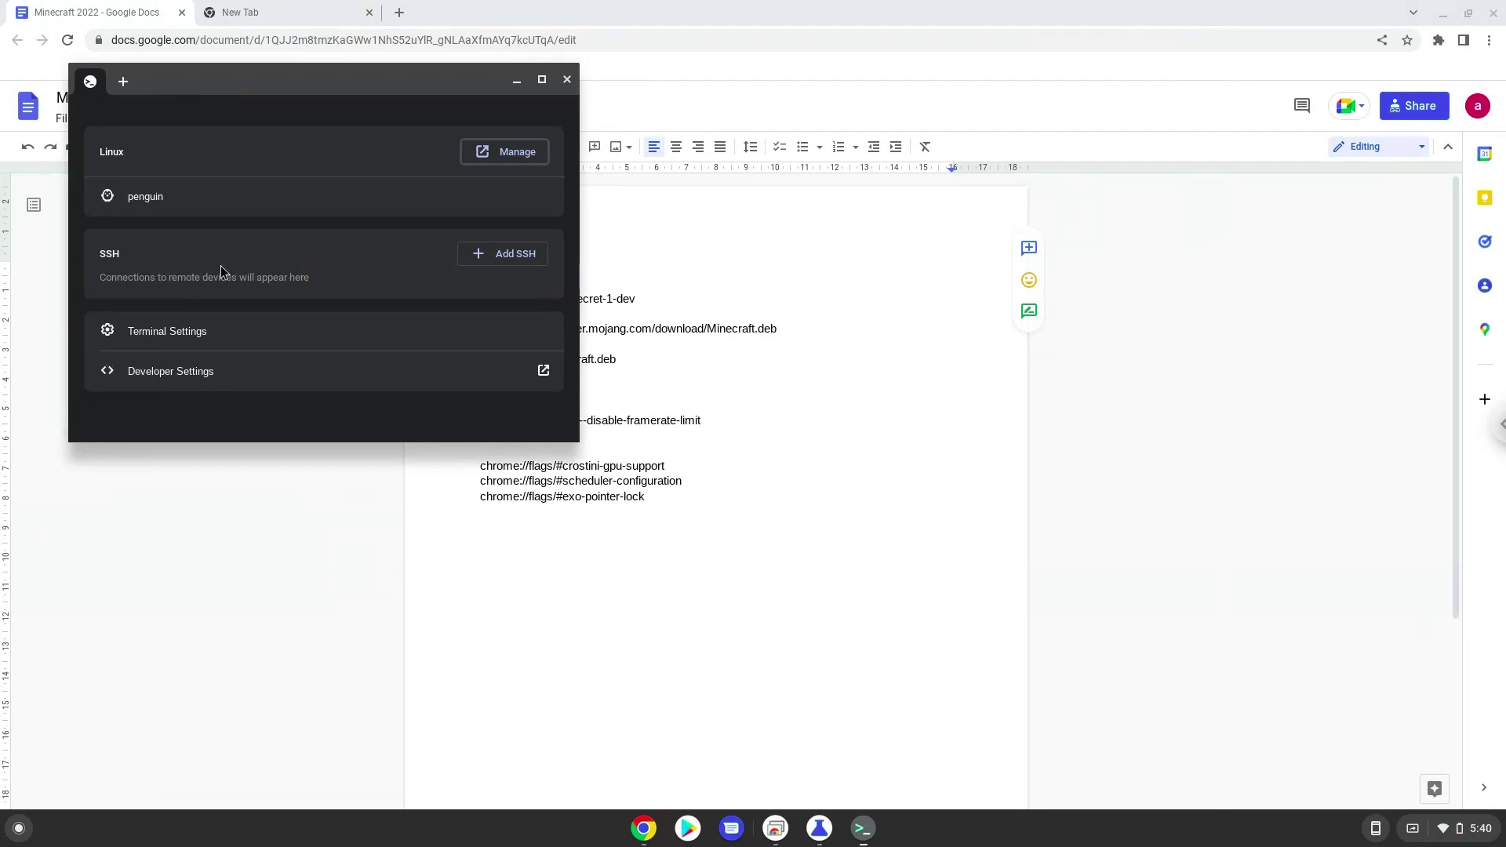
{"action": "left_click", "coordinate": [290, 207]}
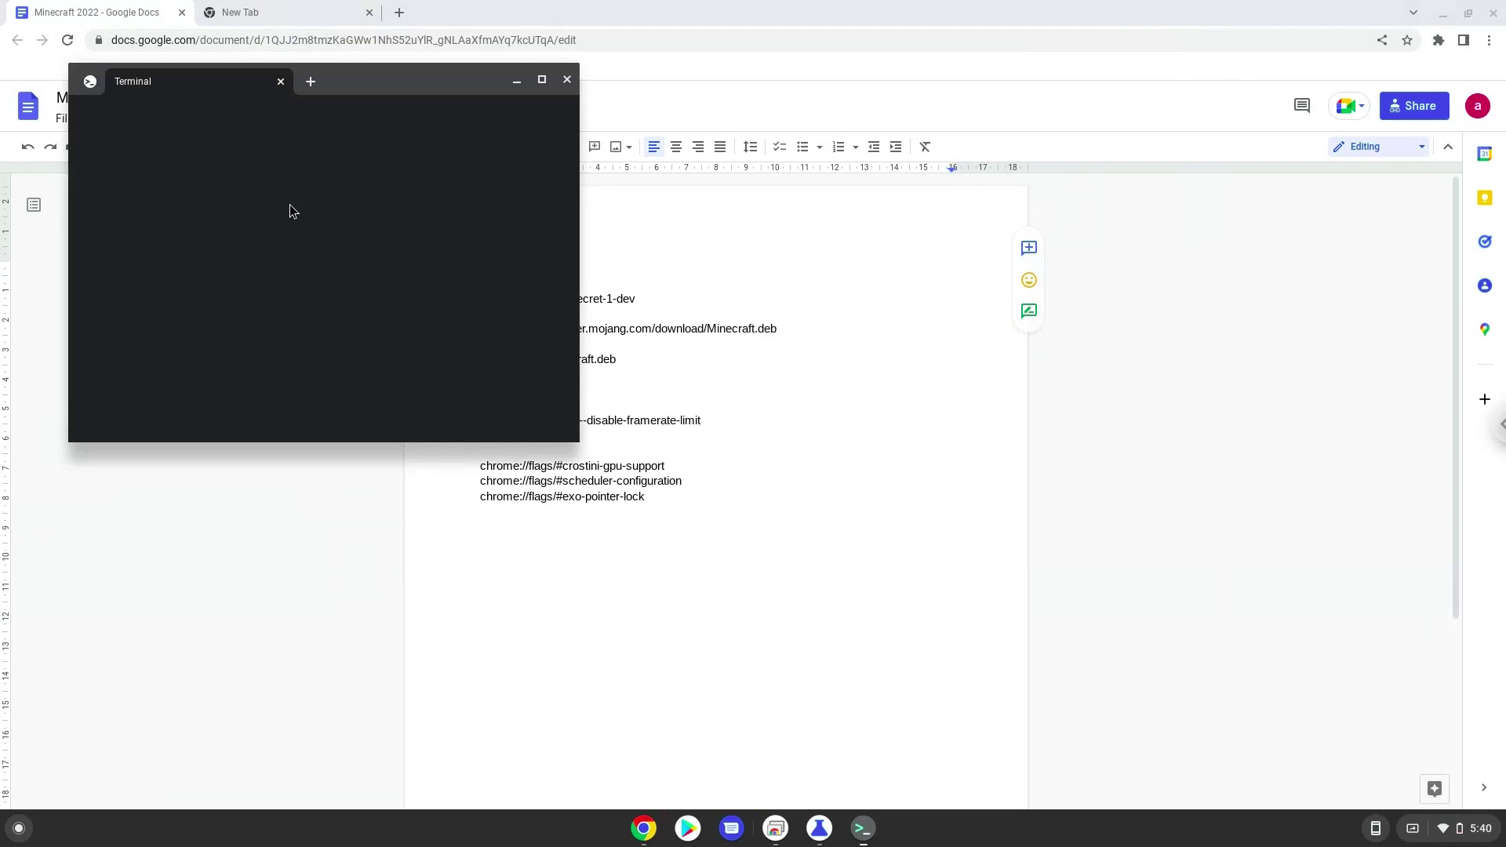
{"action": "double_click", "coordinate": [391, 86]}
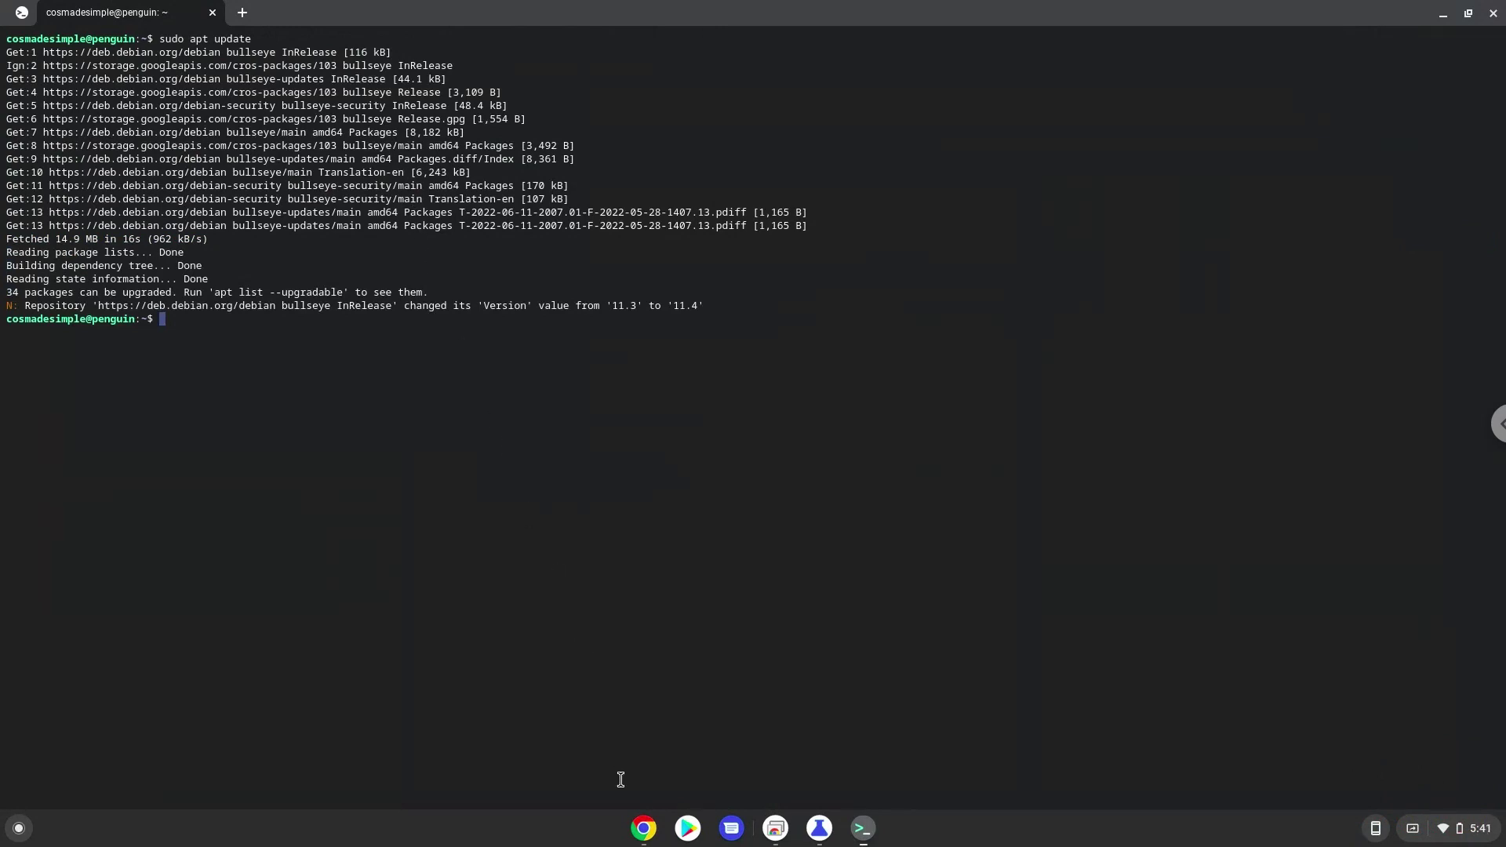
- Copy the libsecret-1-dev install command from the doc and run it in the terminal, accepting the prompt
{"action": "left_click", "coordinate": [641, 830]}
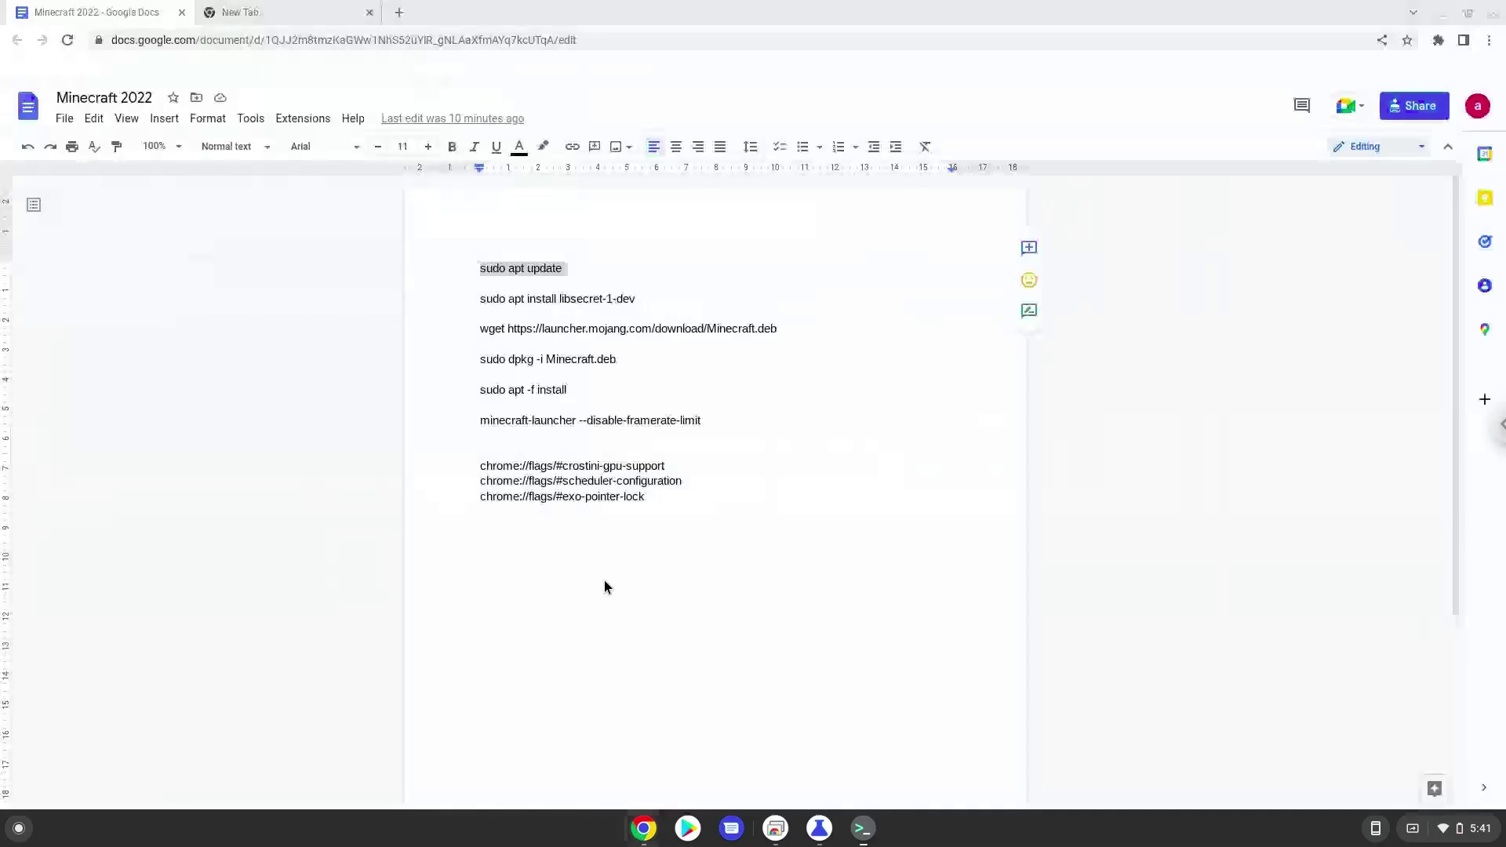
{"action": "triple_click", "coordinate": [556, 301]}
{"action": "right_click", "coordinate": [555, 302]}
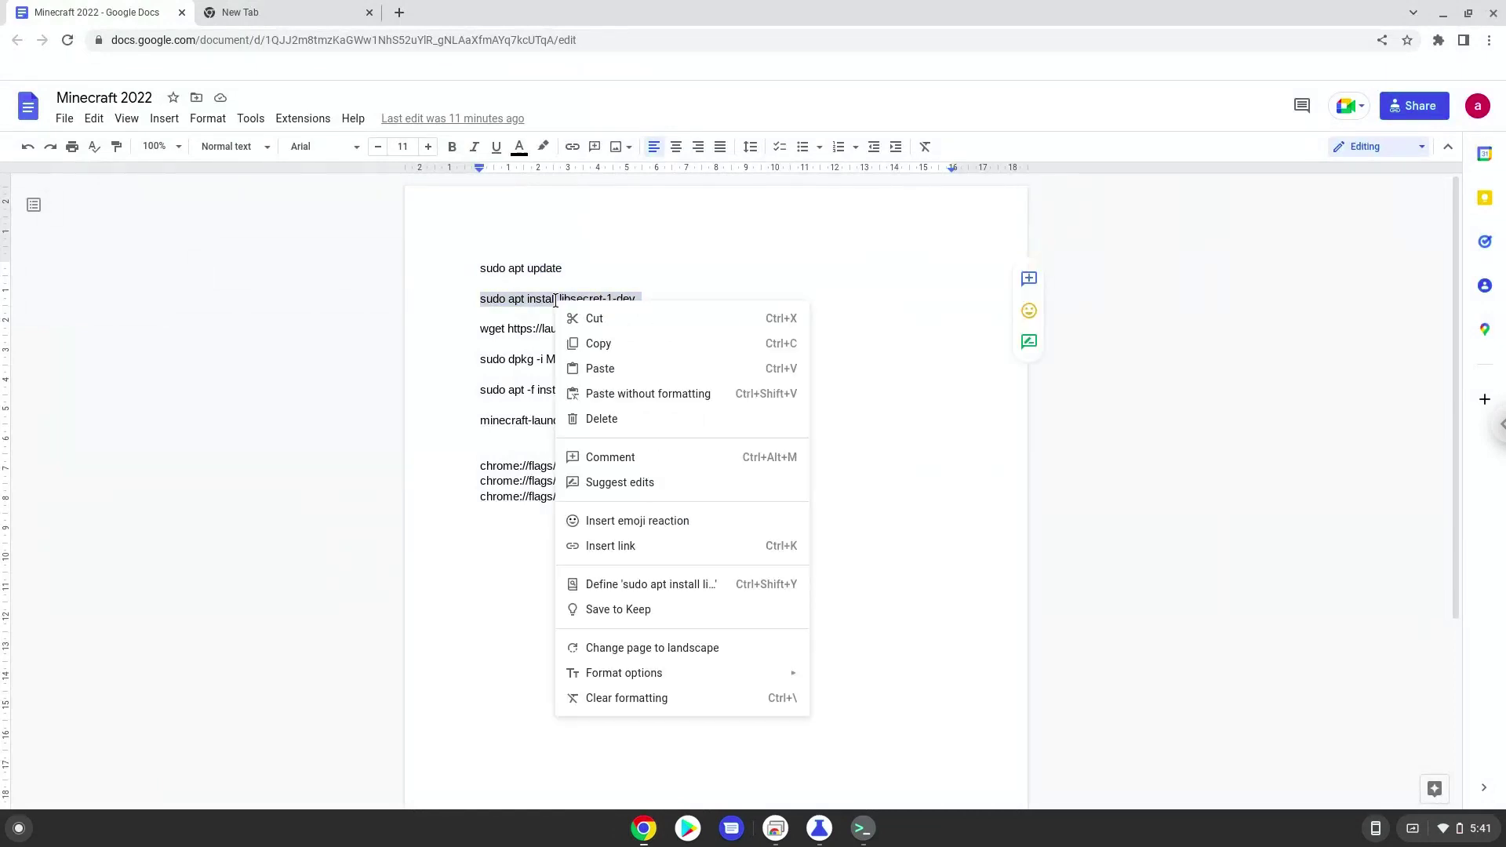
{"action": "left_click", "coordinate": [593, 343]}
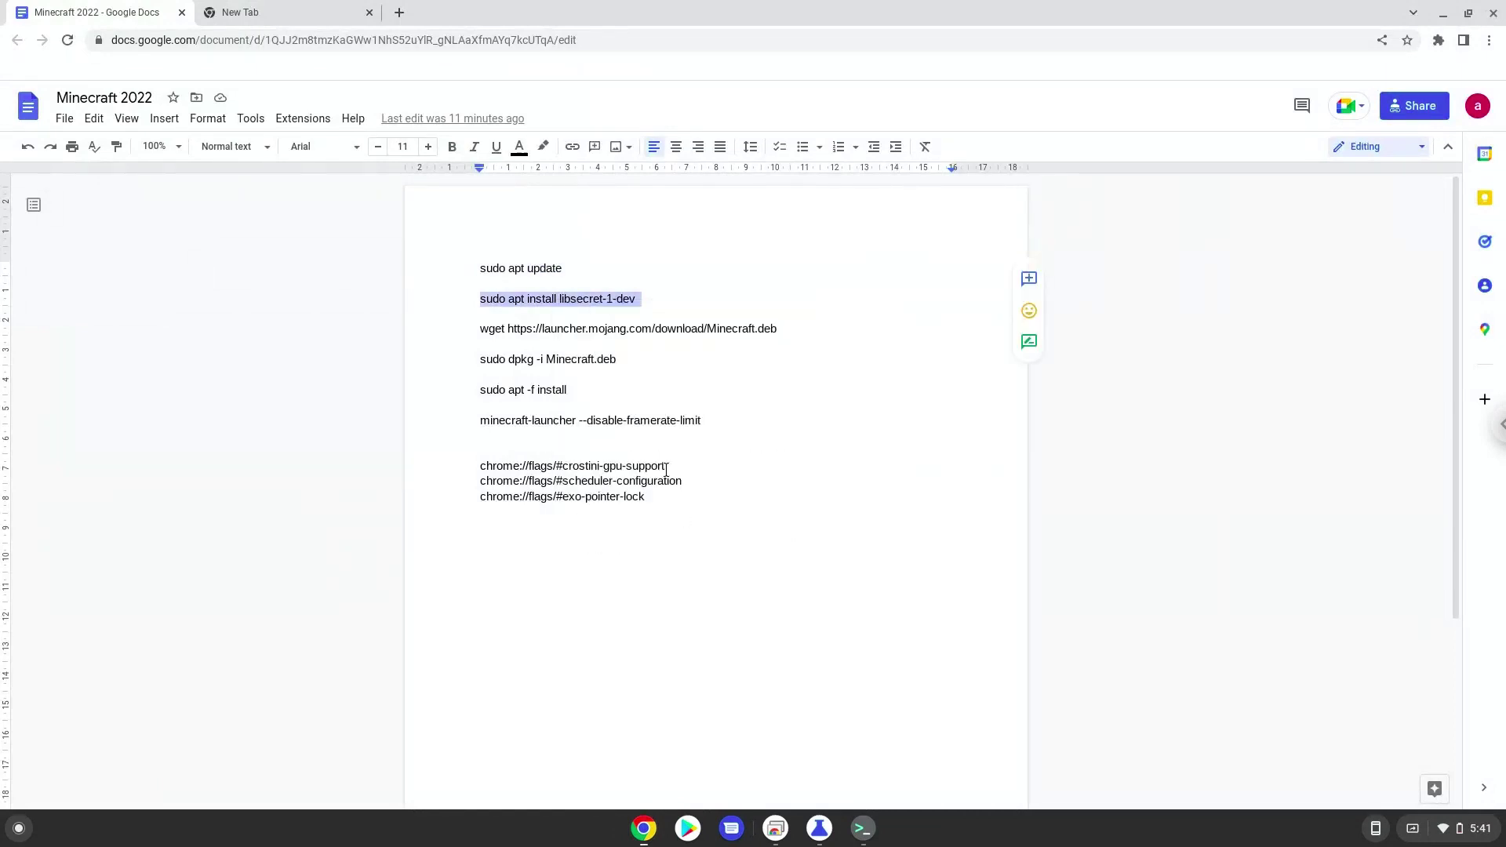
{"action": "left_click", "coordinate": [863, 829]}
{"action": "key", "text": "ctrl+shift+v"}
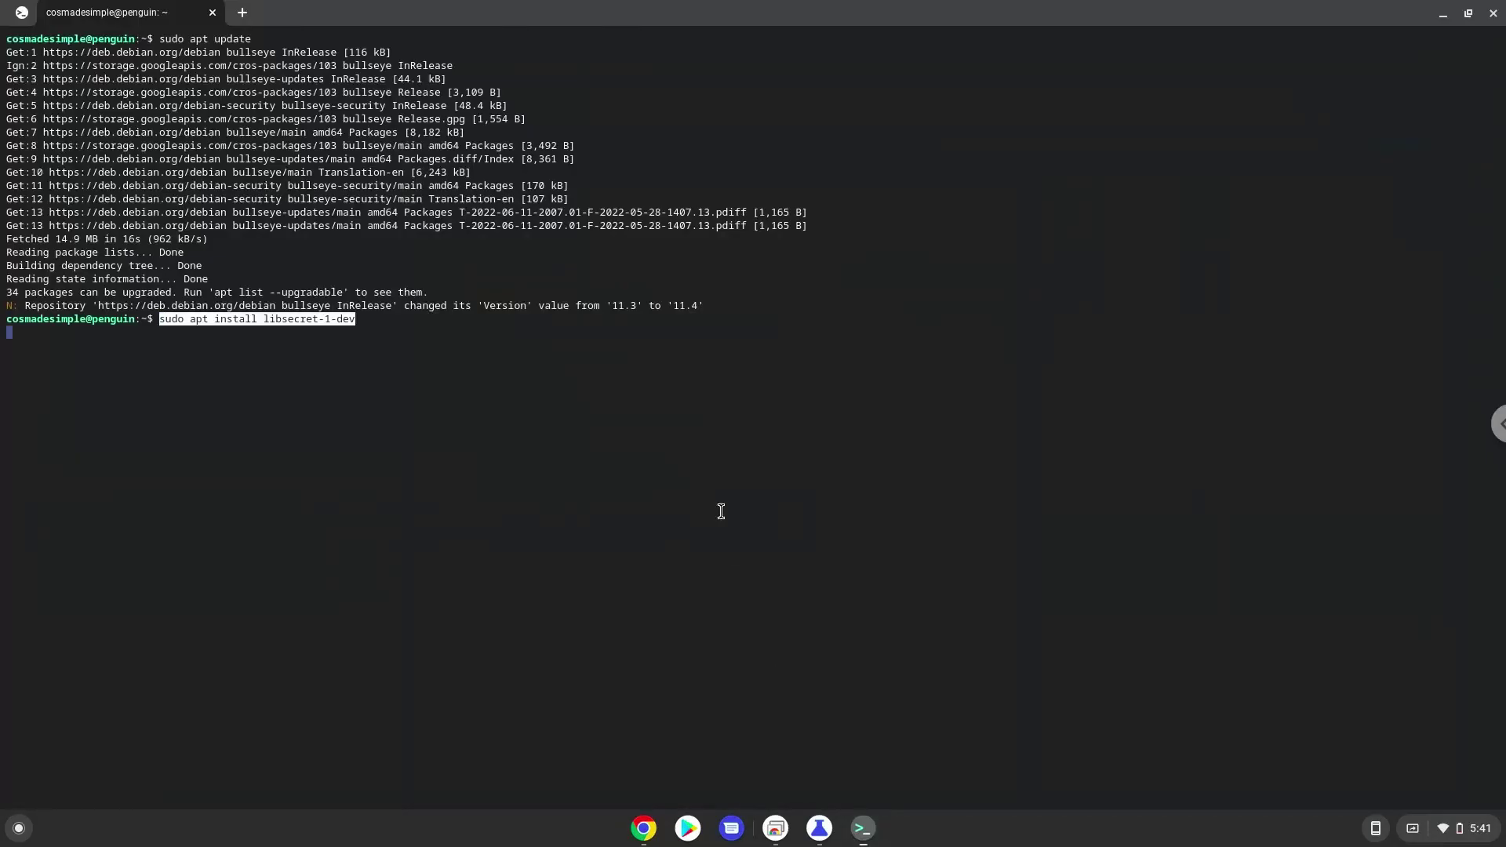
{"action": "key", "text": "Return"}
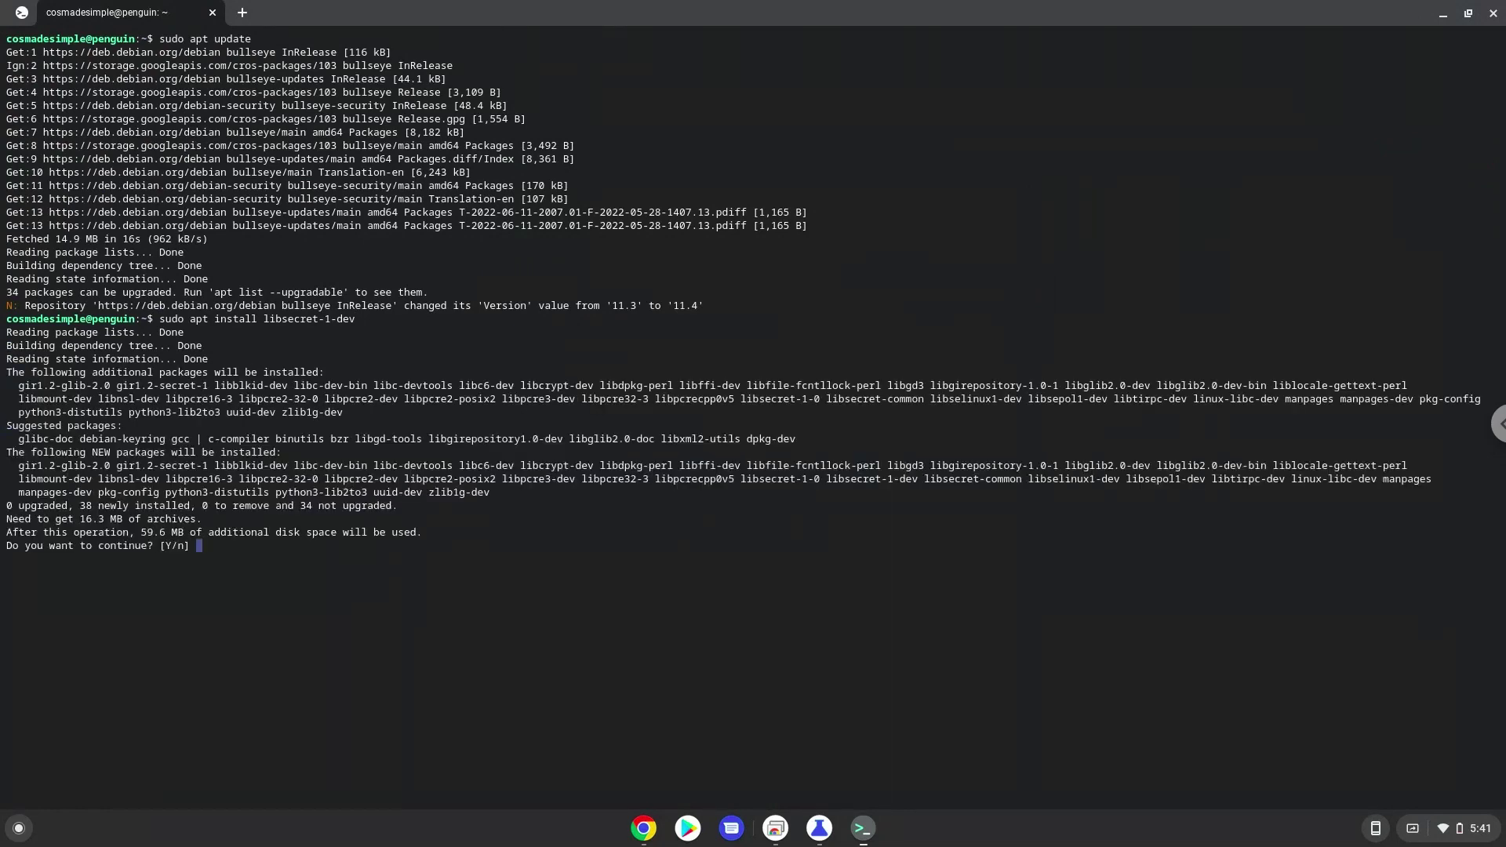
{"action": "key", "text": "Return"}
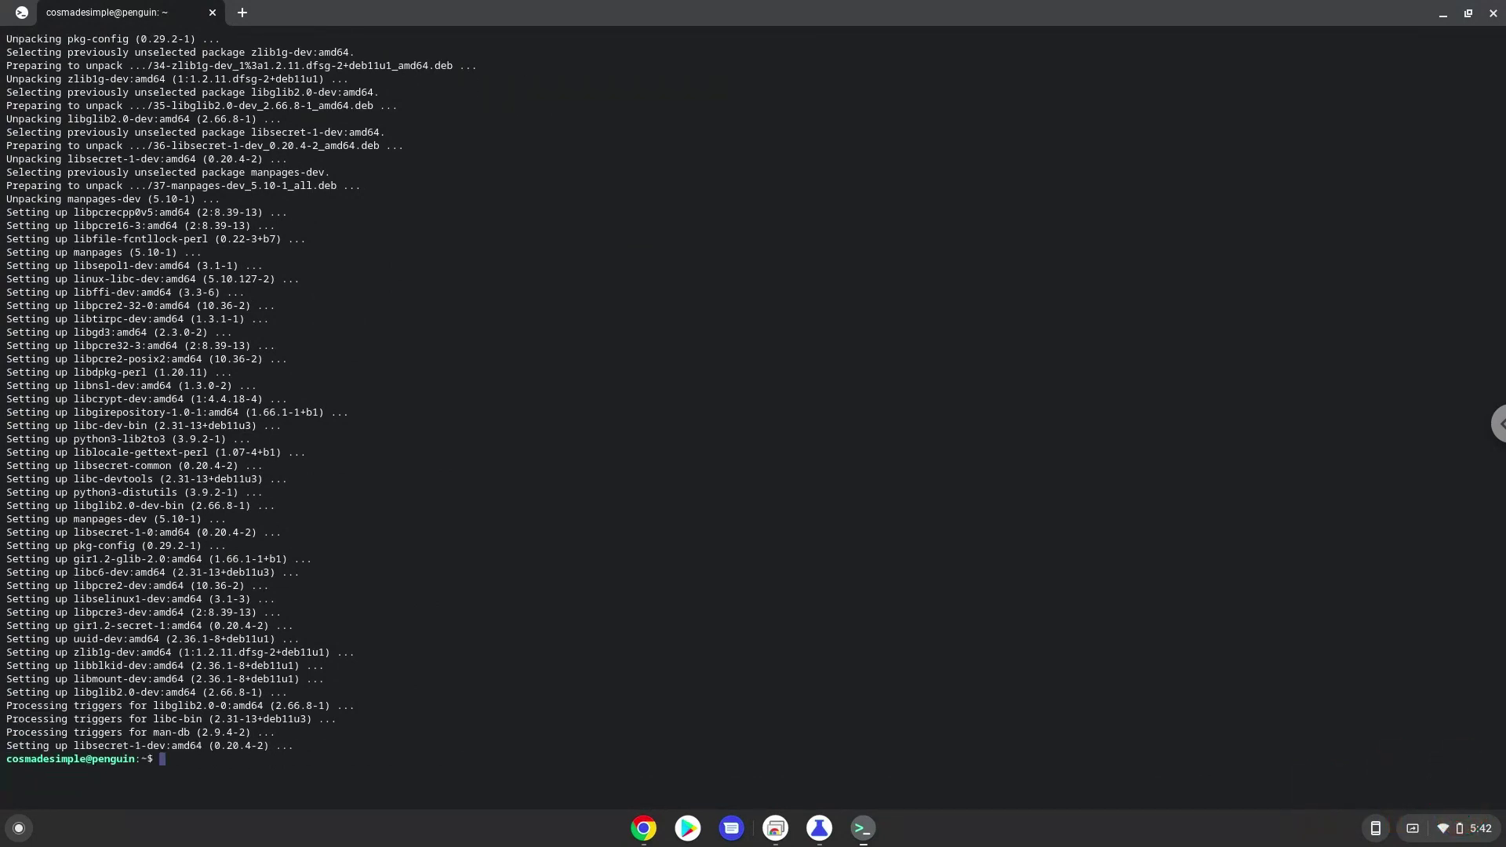
- Copy the wget line from the doc and run it in the terminal to download Minecraft.deb
{"action": "left_click", "coordinate": [642, 830]}
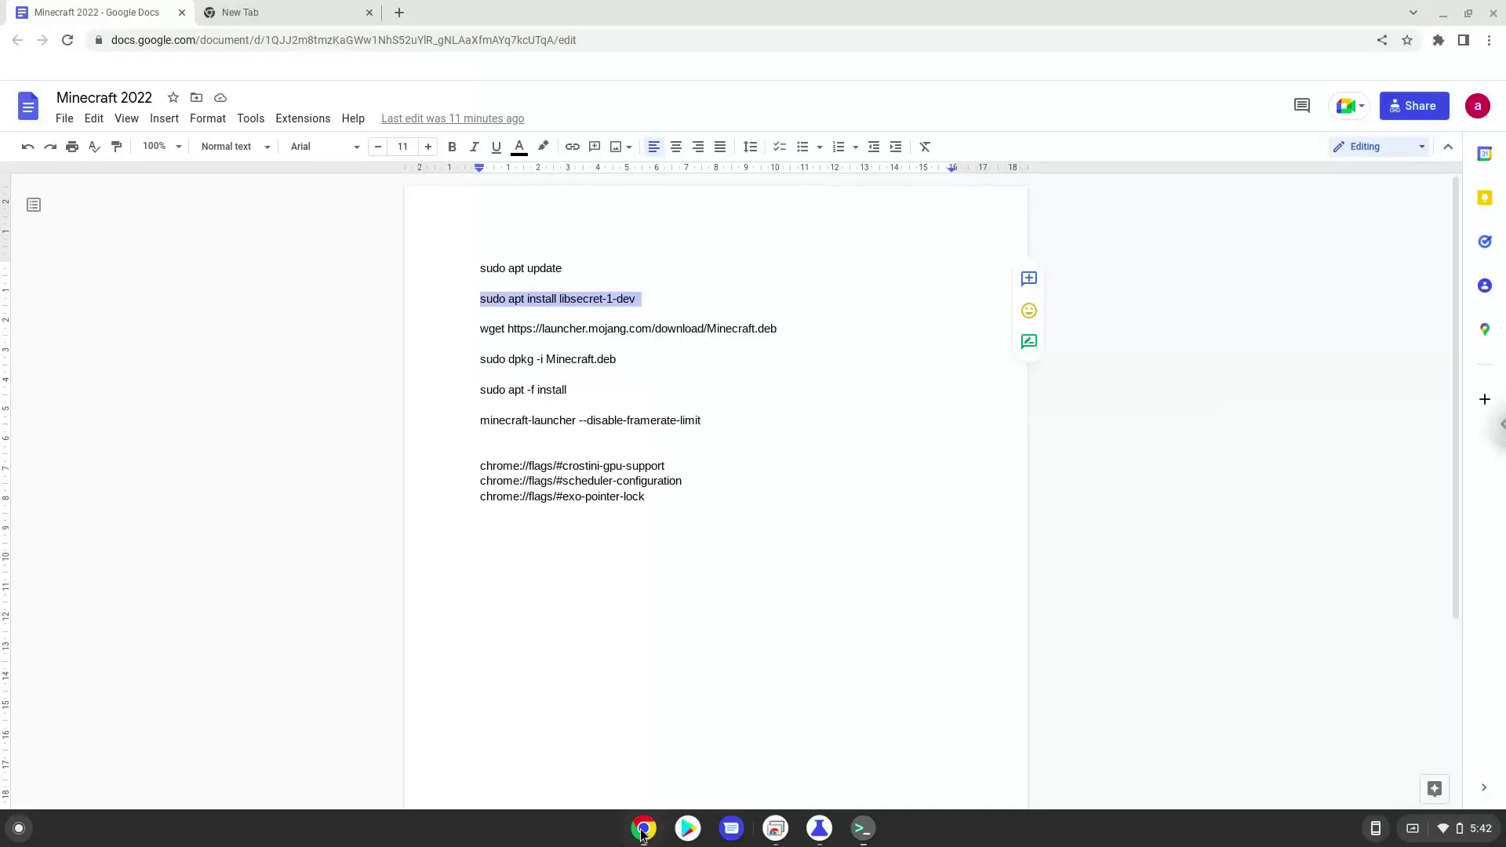
{"action": "triple_click", "coordinate": [658, 328]}
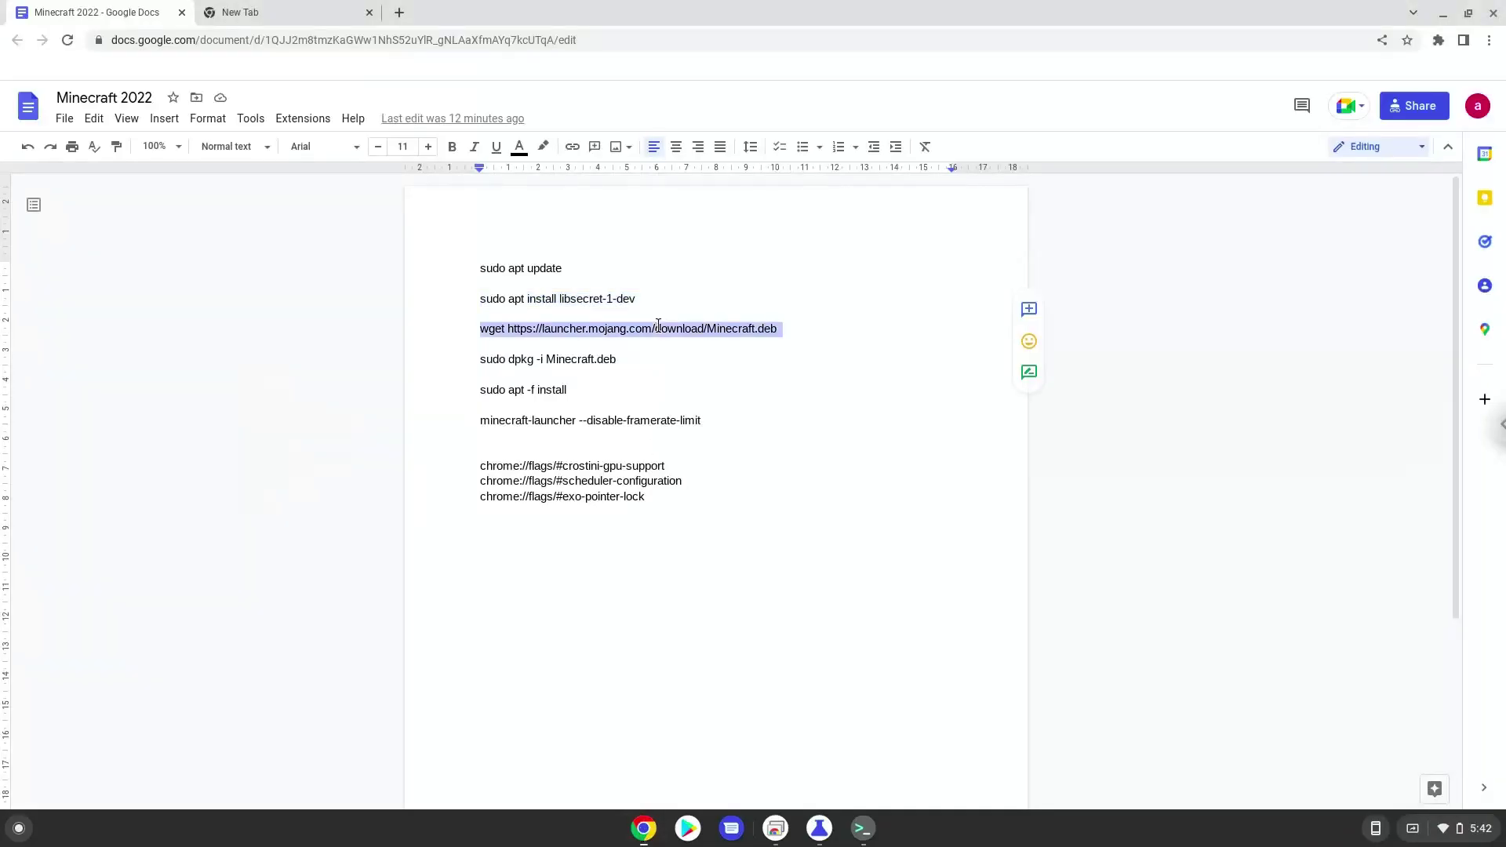
{"action": "right_click", "coordinate": [658, 328]}
{"action": "left_click", "coordinate": [705, 367]}
{"action": "left_click", "coordinate": [864, 828]}
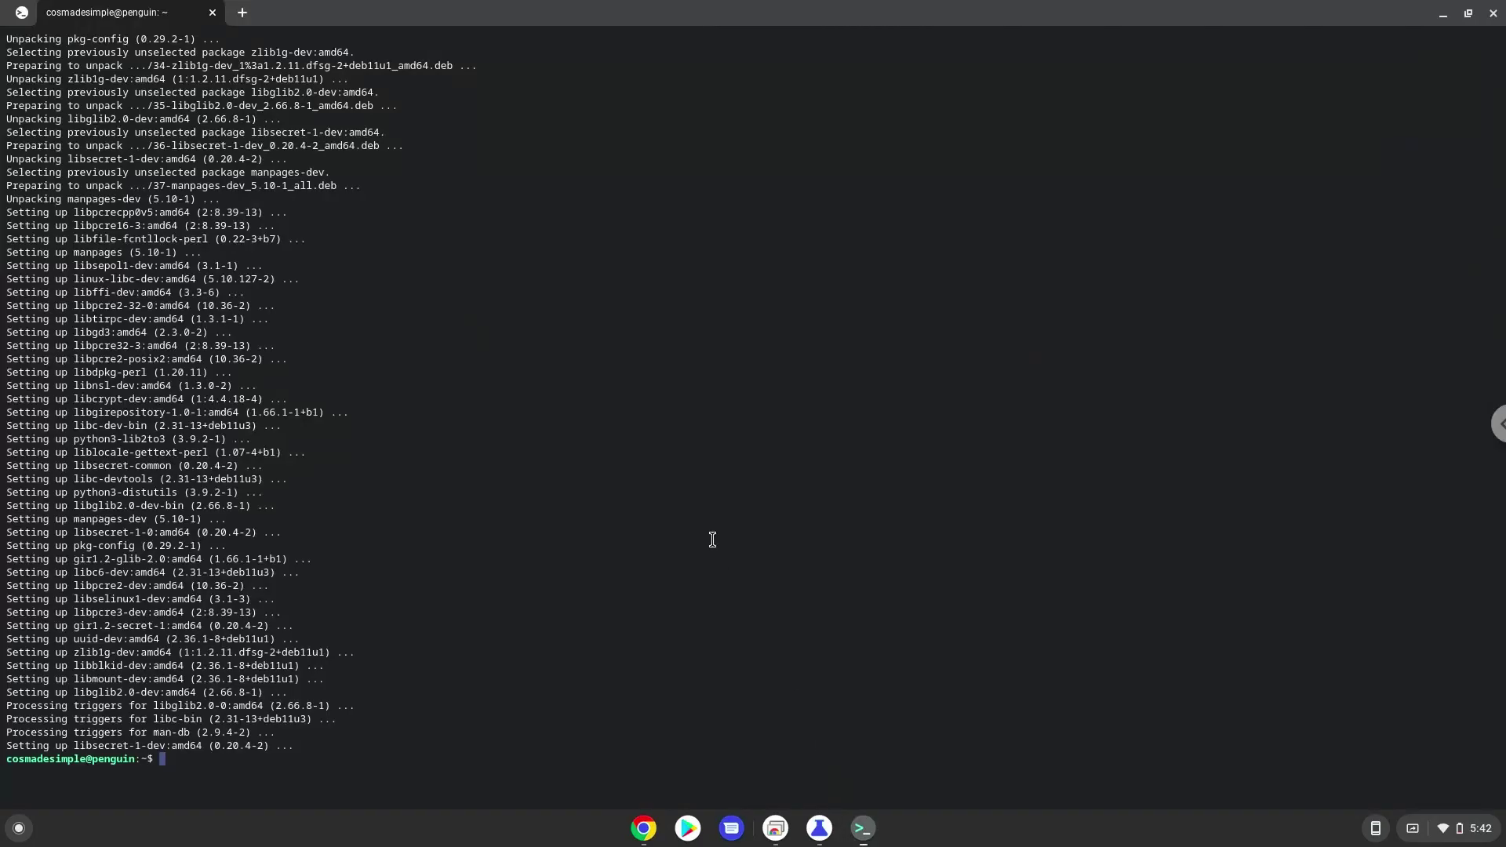
{"action": "right_click", "coordinate": [714, 538]}
{"action": "key", "text": "Return"}
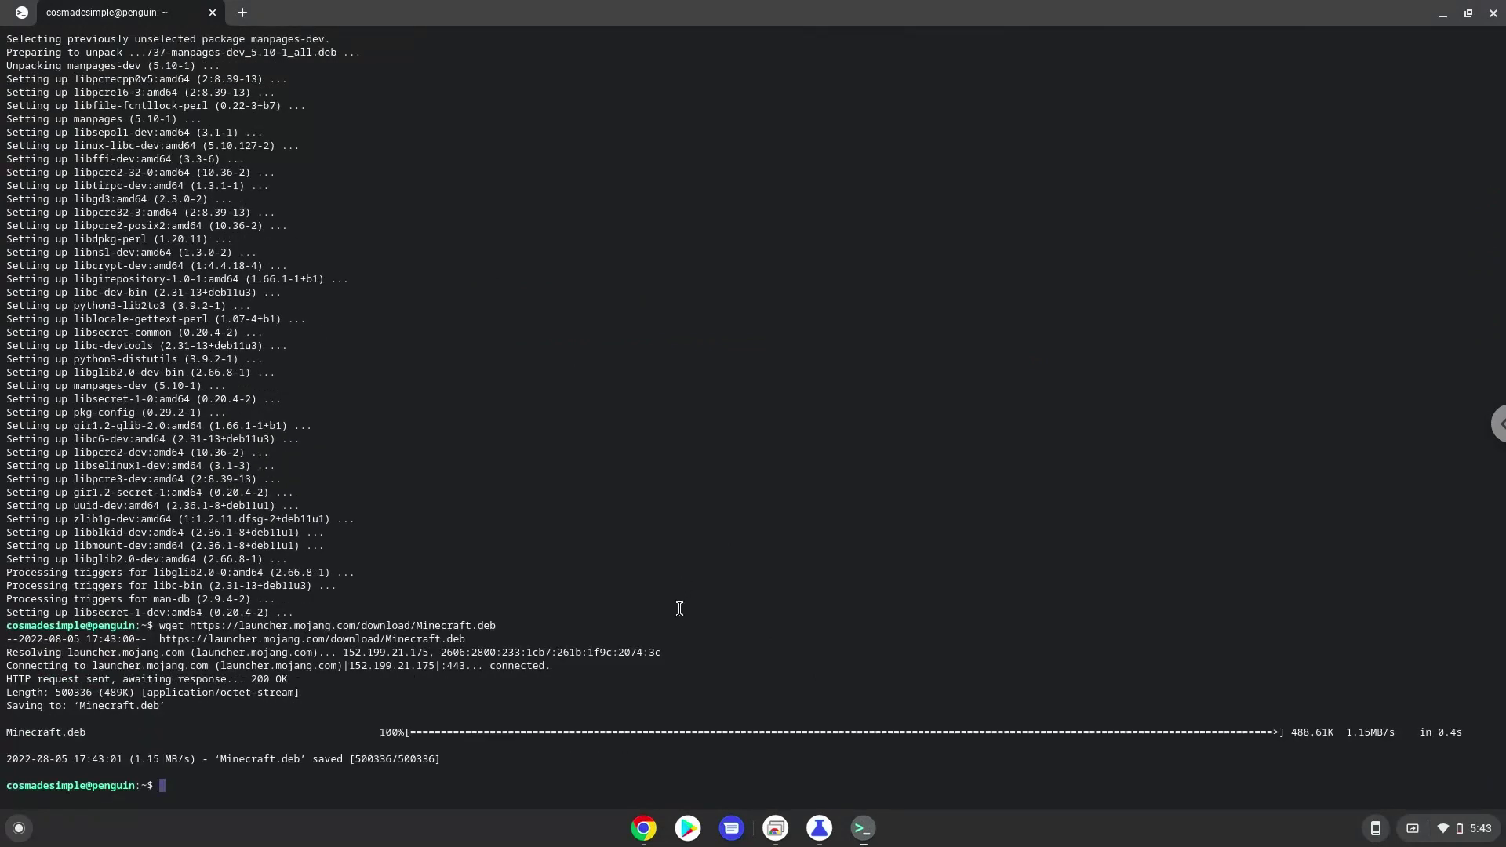
- Copy 'sudo dpkg -i Minecraft.deb' from the doc and run it in the terminal
{"action": "left_click", "coordinate": [643, 829]}
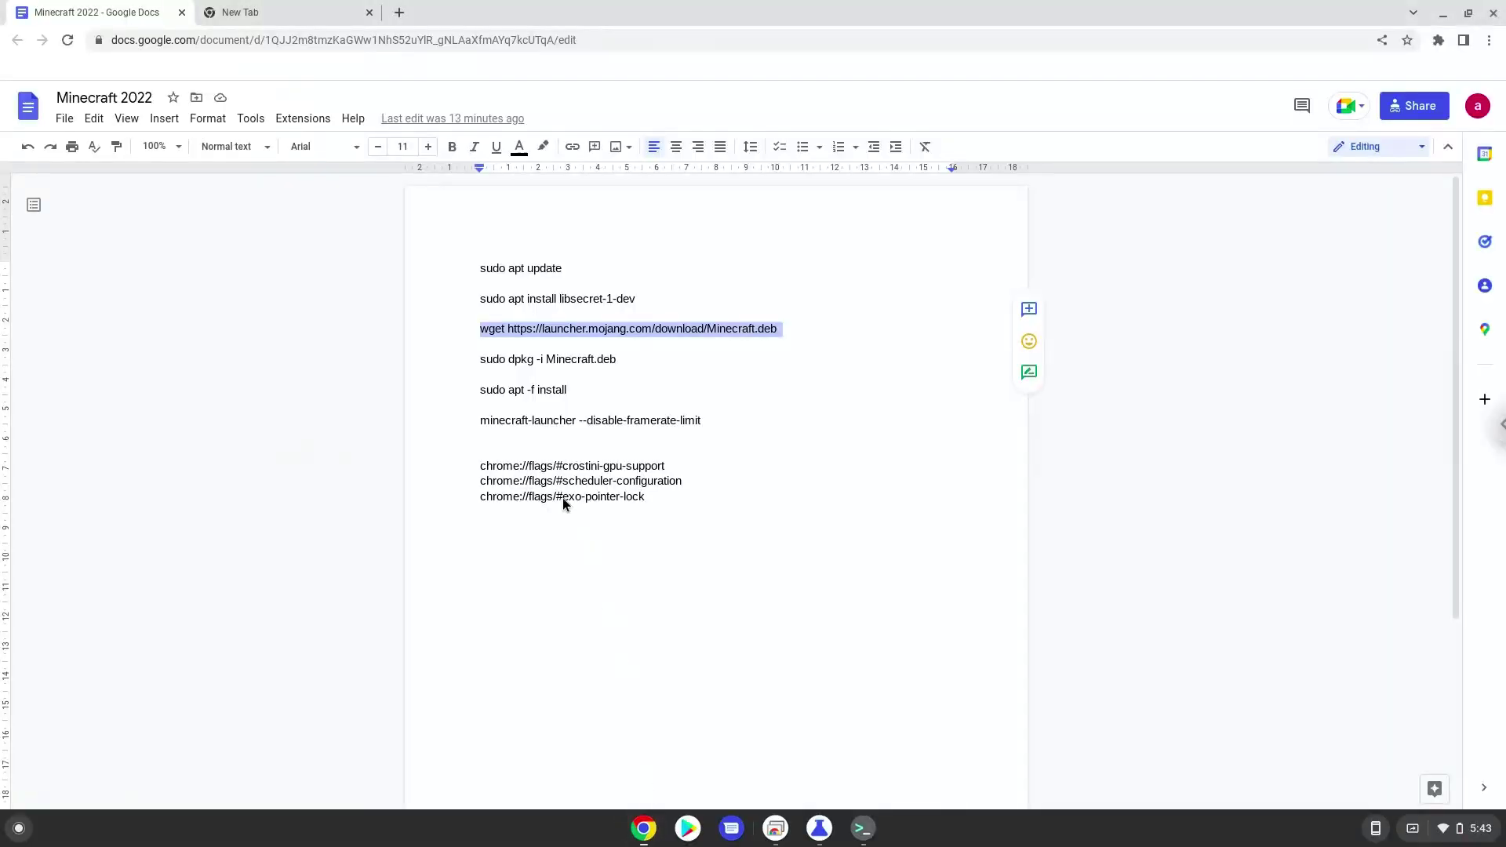
{"action": "triple_click", "coordinate": [537, 357]}
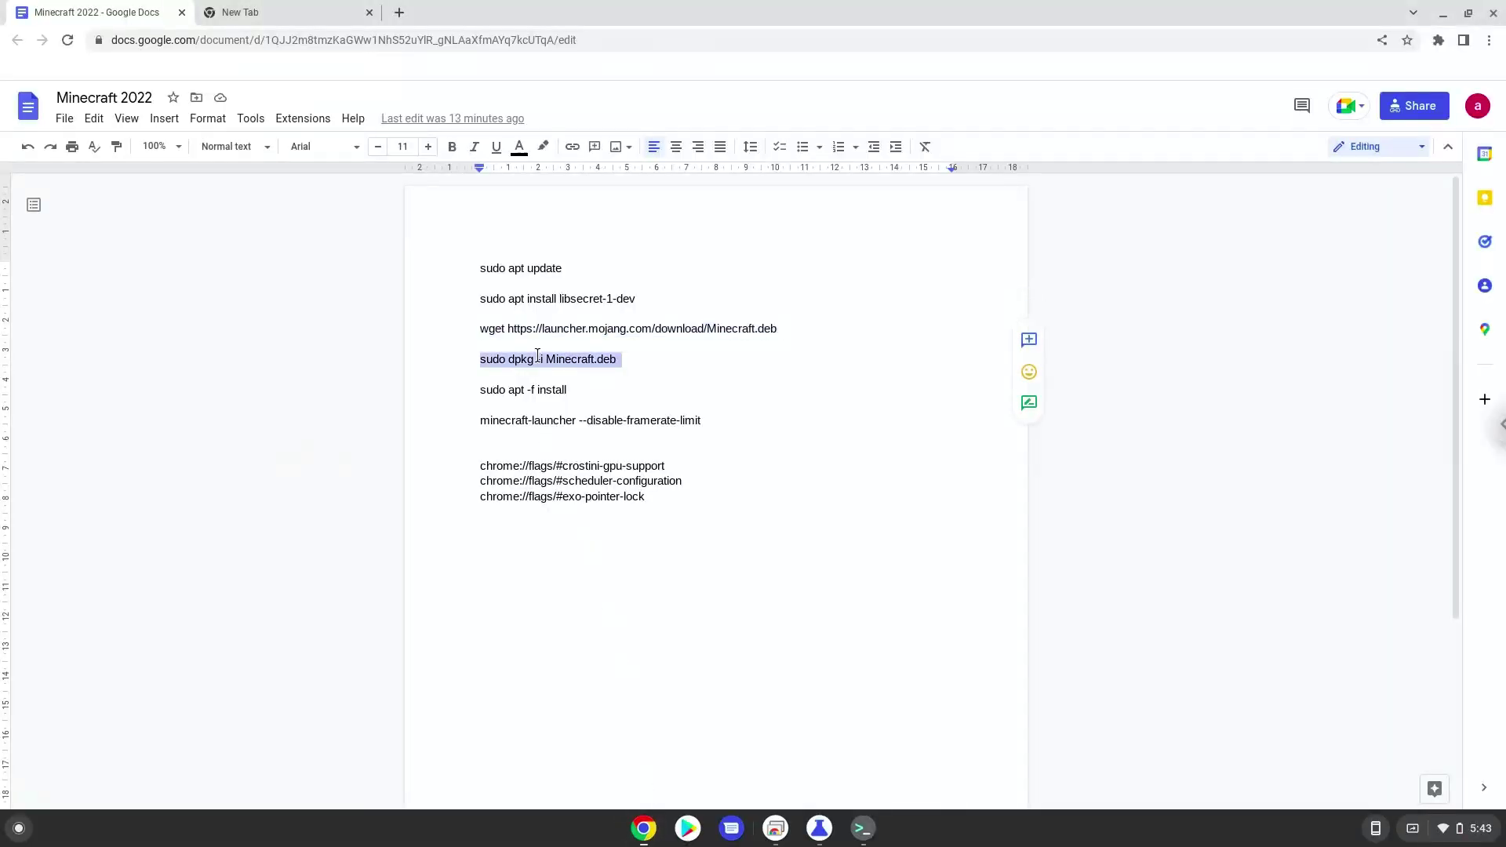
{"action": "right_click", "coordinate": [537, 359]}
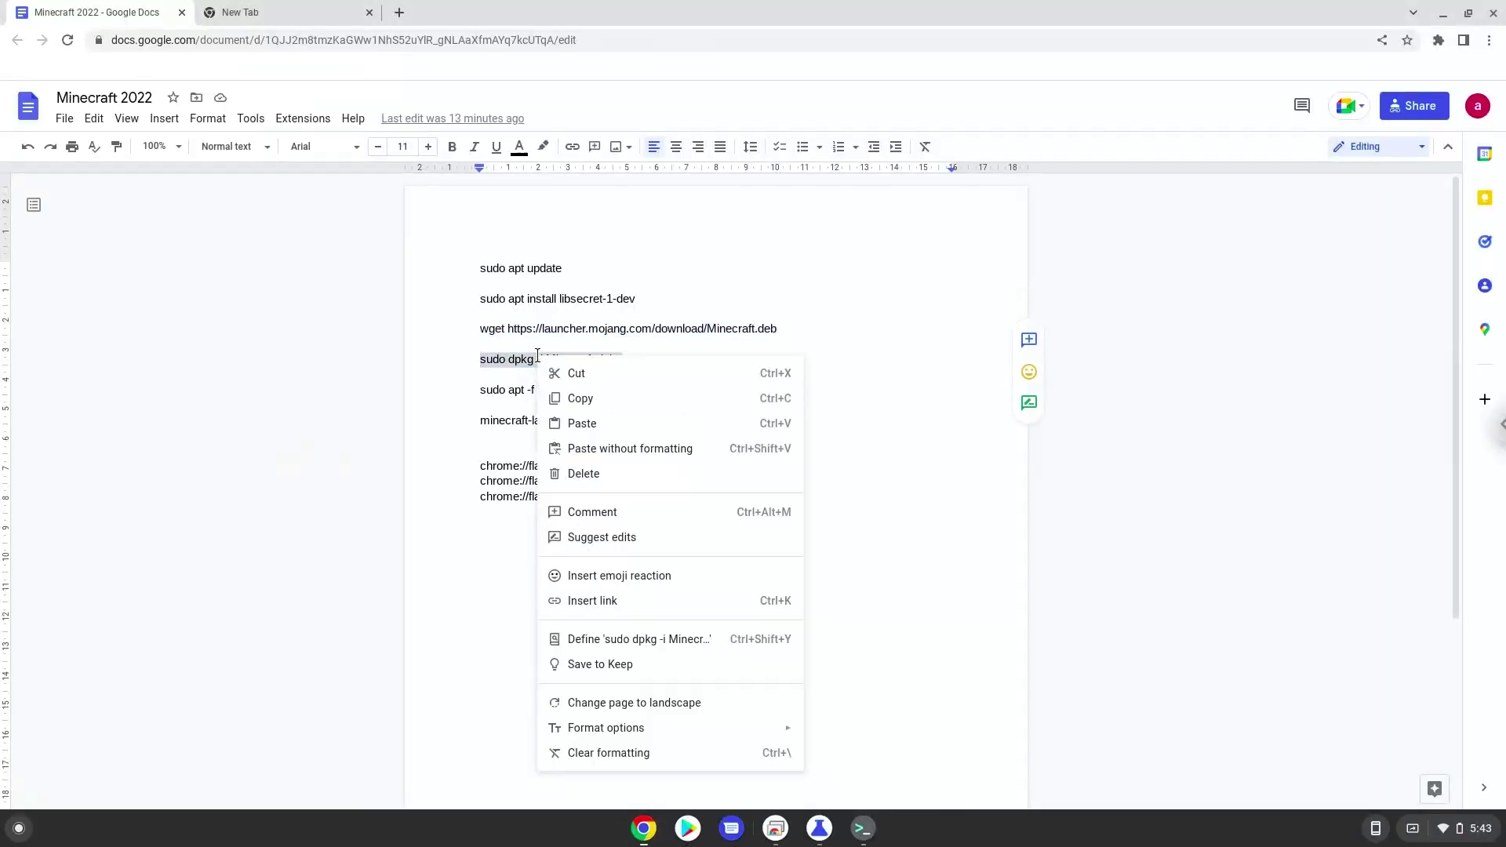
{"action": "left_click", "coordinate": [578, 399]}
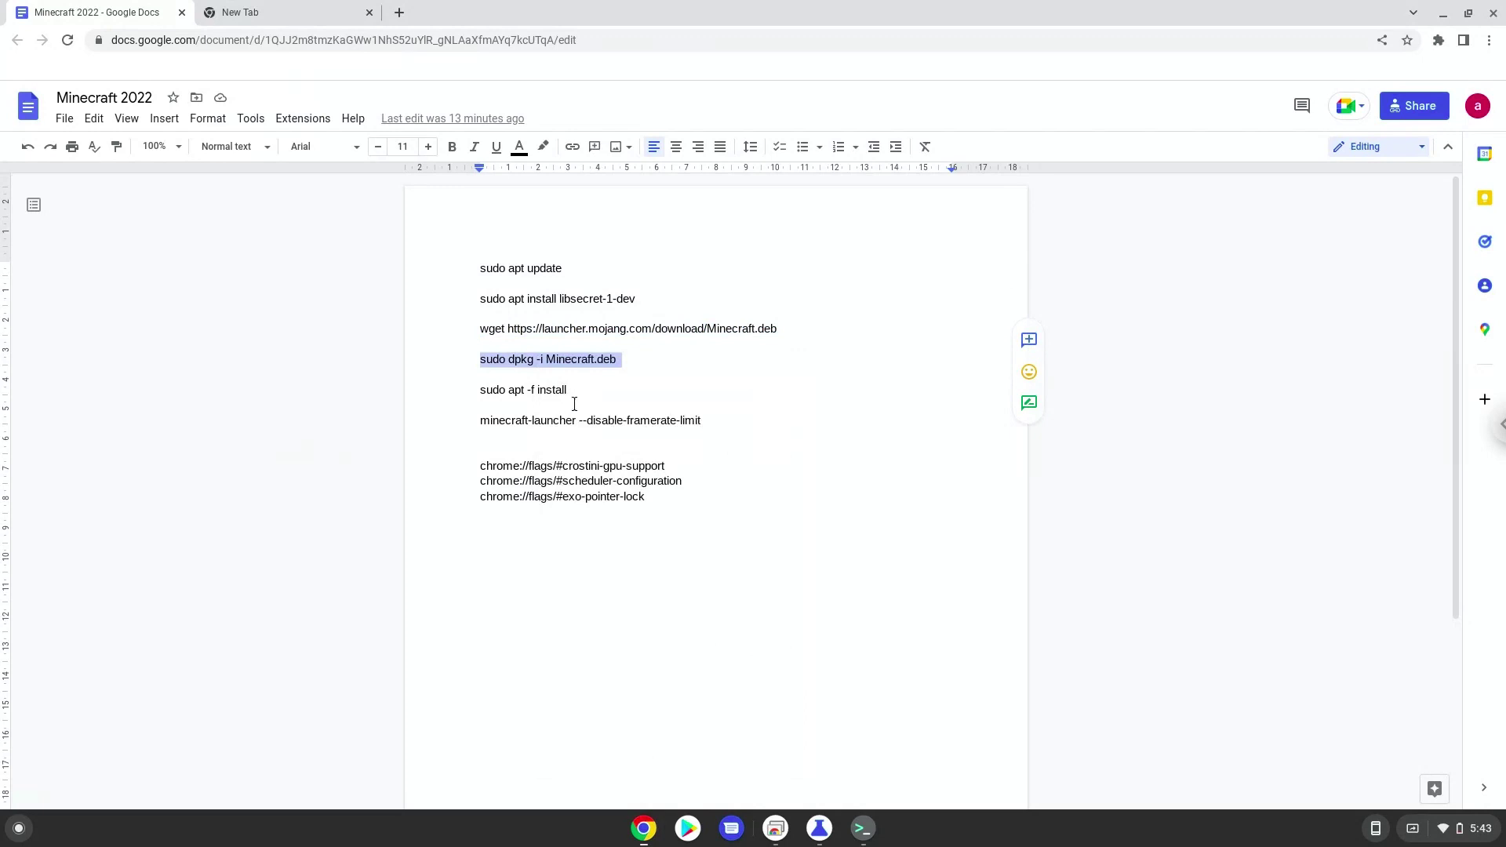
{"action": "left_click", "coordinate": [863, 828]}
{"action": "key", "text": "ctrl+shift+v"}
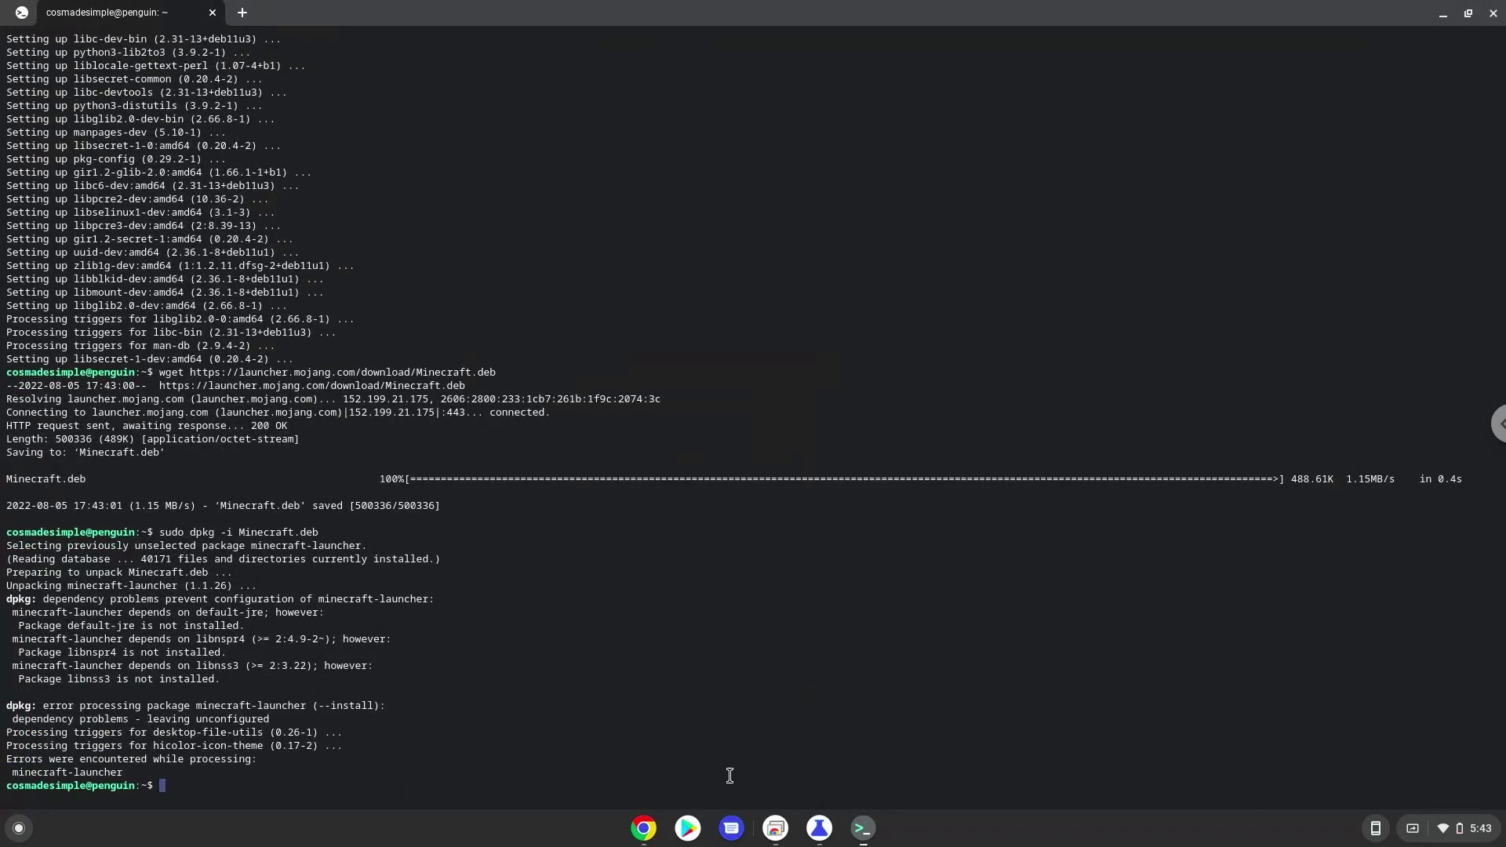
- Copy 'sudo apt -f install' from the doc, run it in the terminal and accept the extra packages
{"action": "left_click", "coordinate": [643, 830]}
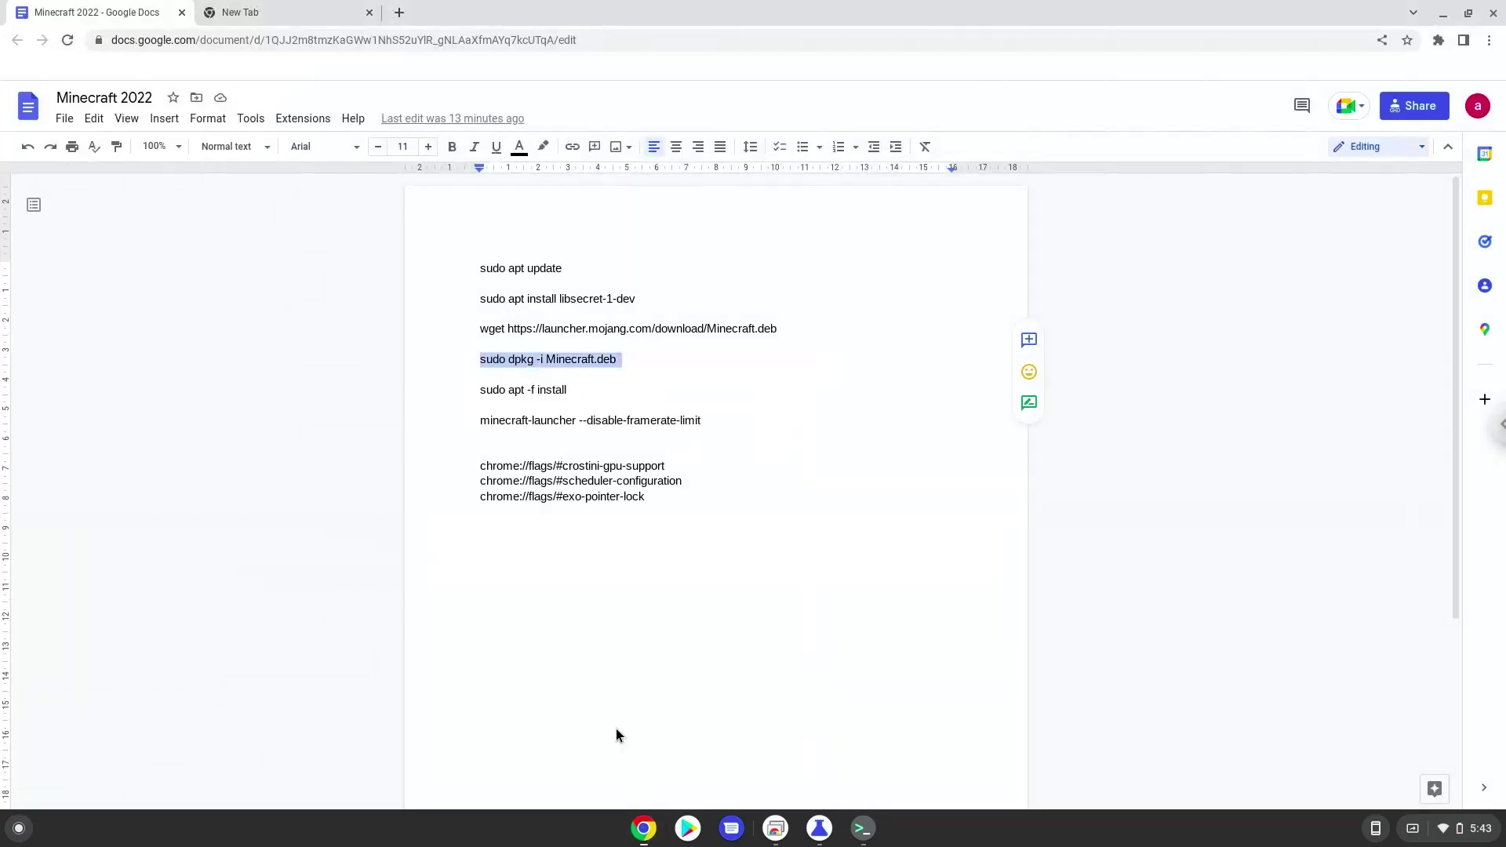
{"action": "triple_click", "coordinate": [523, 390]}
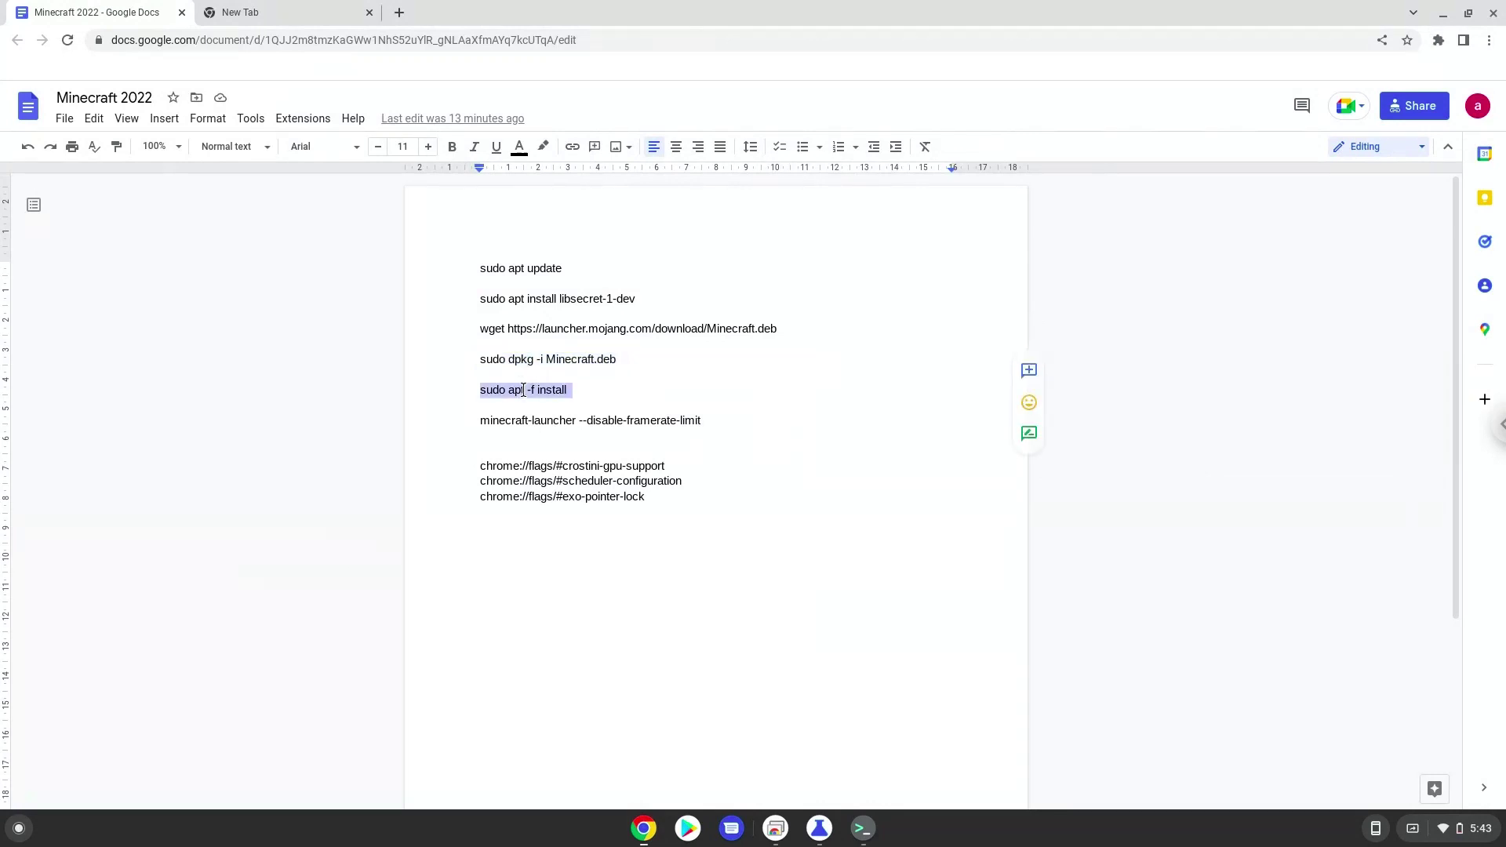
{"action": "right_click", "coordinate": [524, 392]}
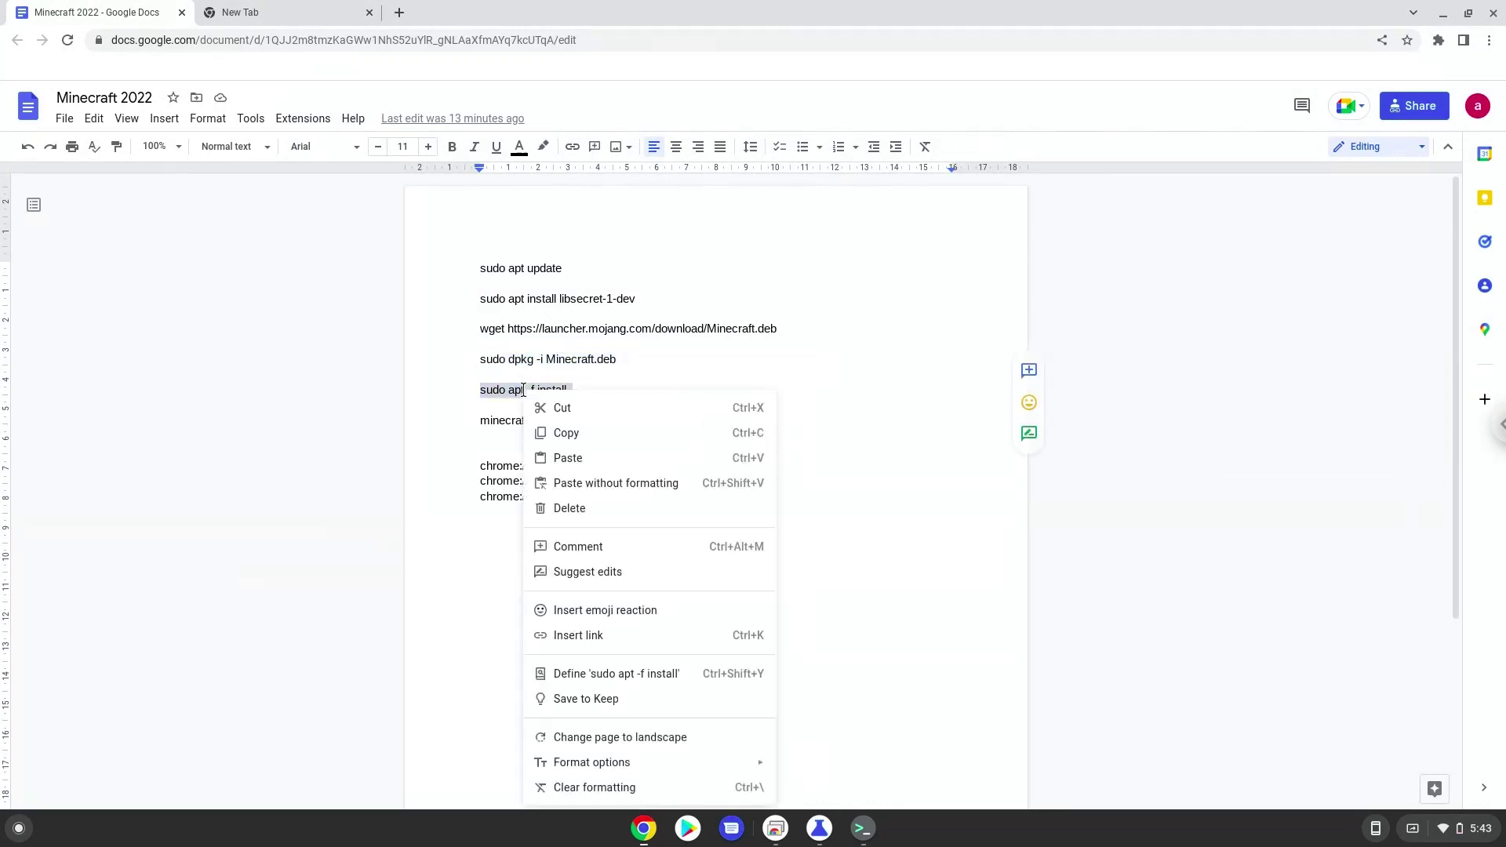
{"action": "left_click", "coordinate": [559, 434]}
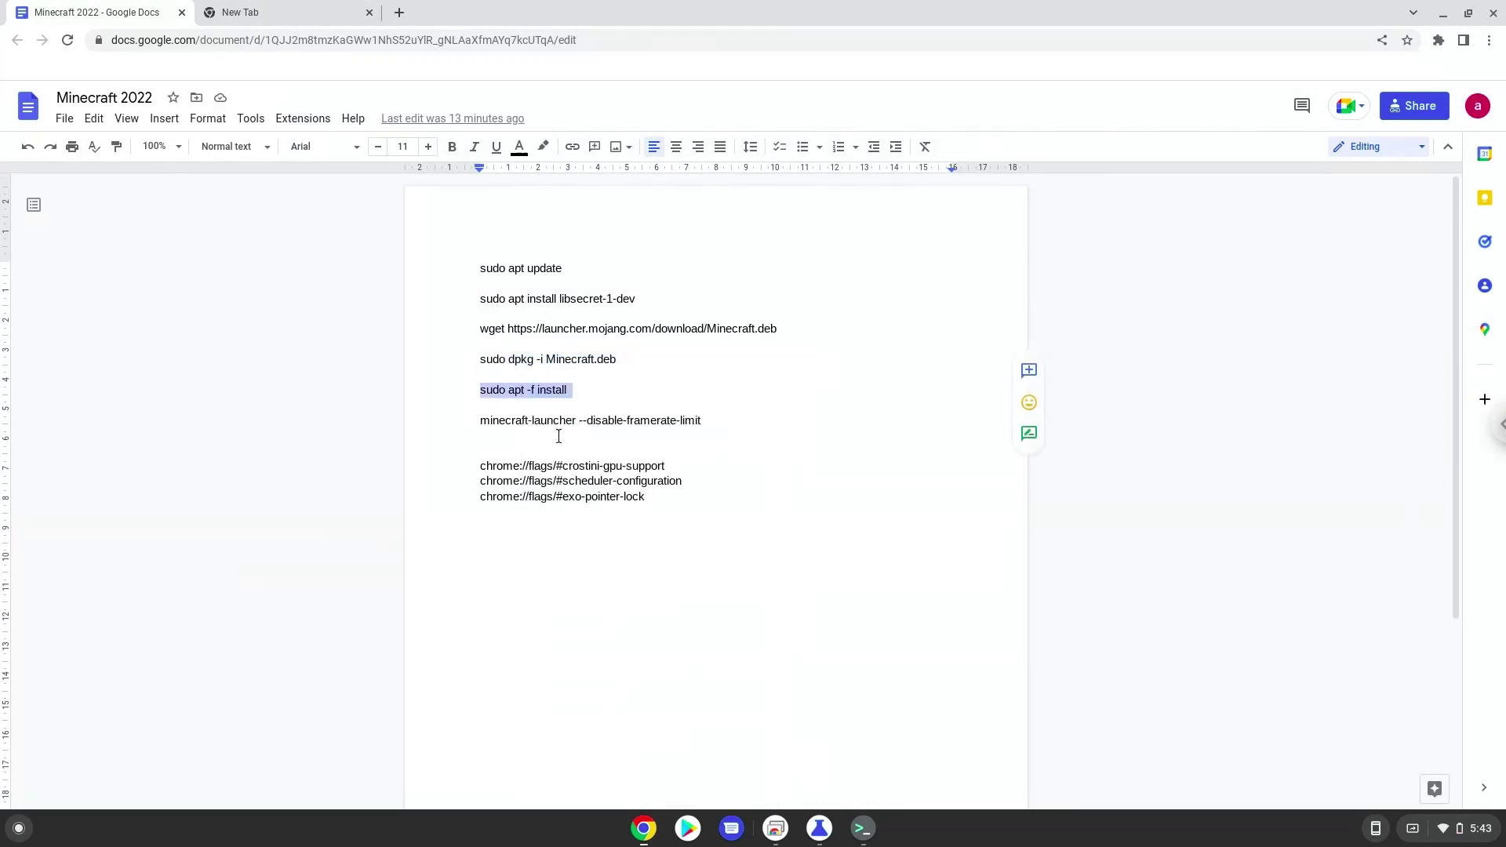
{"action": "left_click", "coordinate": [858, 819]}
{"action": "right_click", "coordinate": [751, 571]}
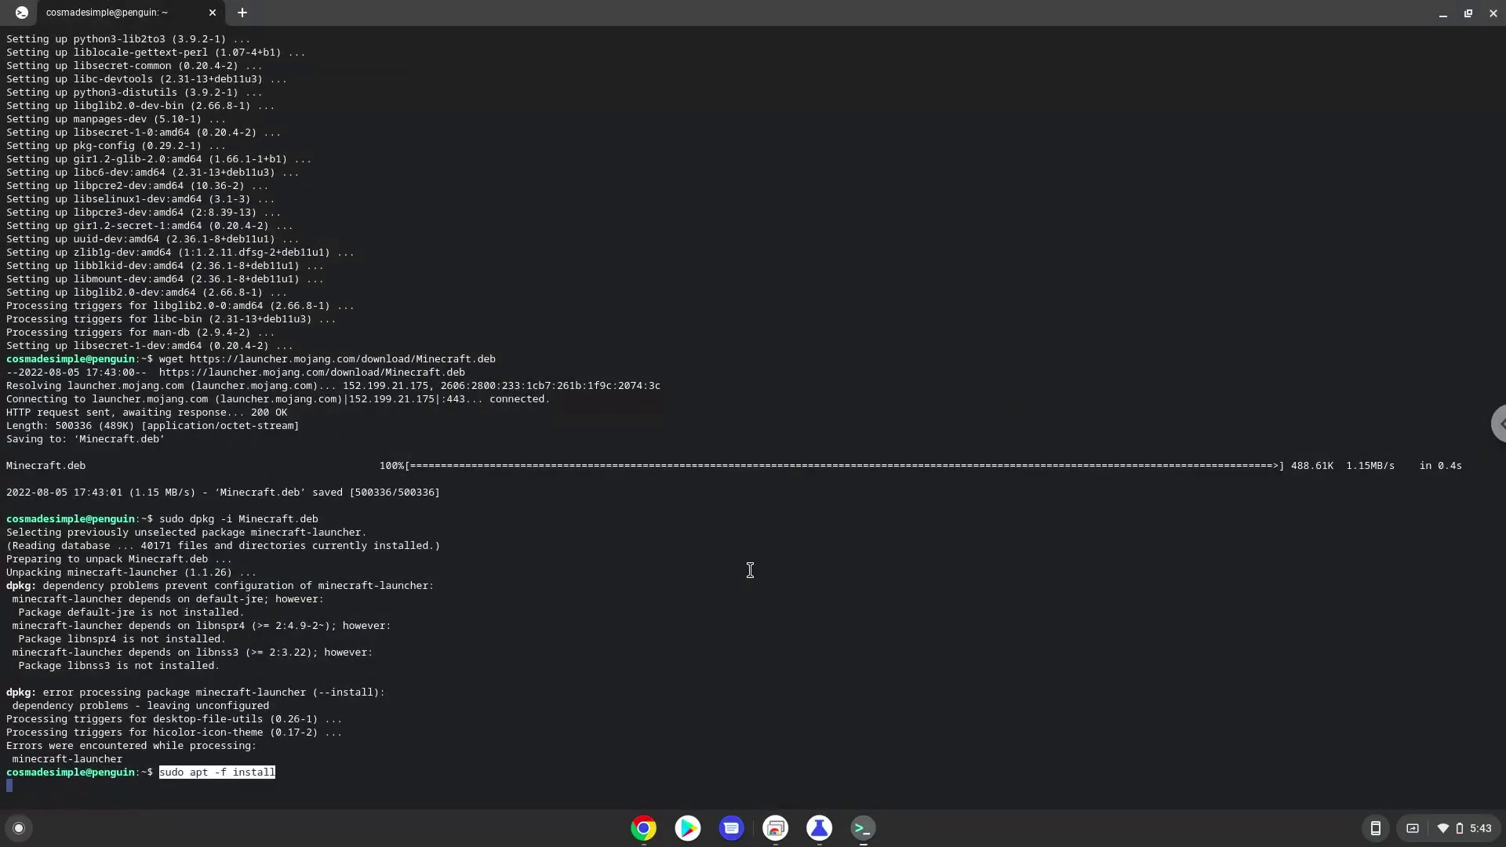
{"action": "key", "text": "Return"}
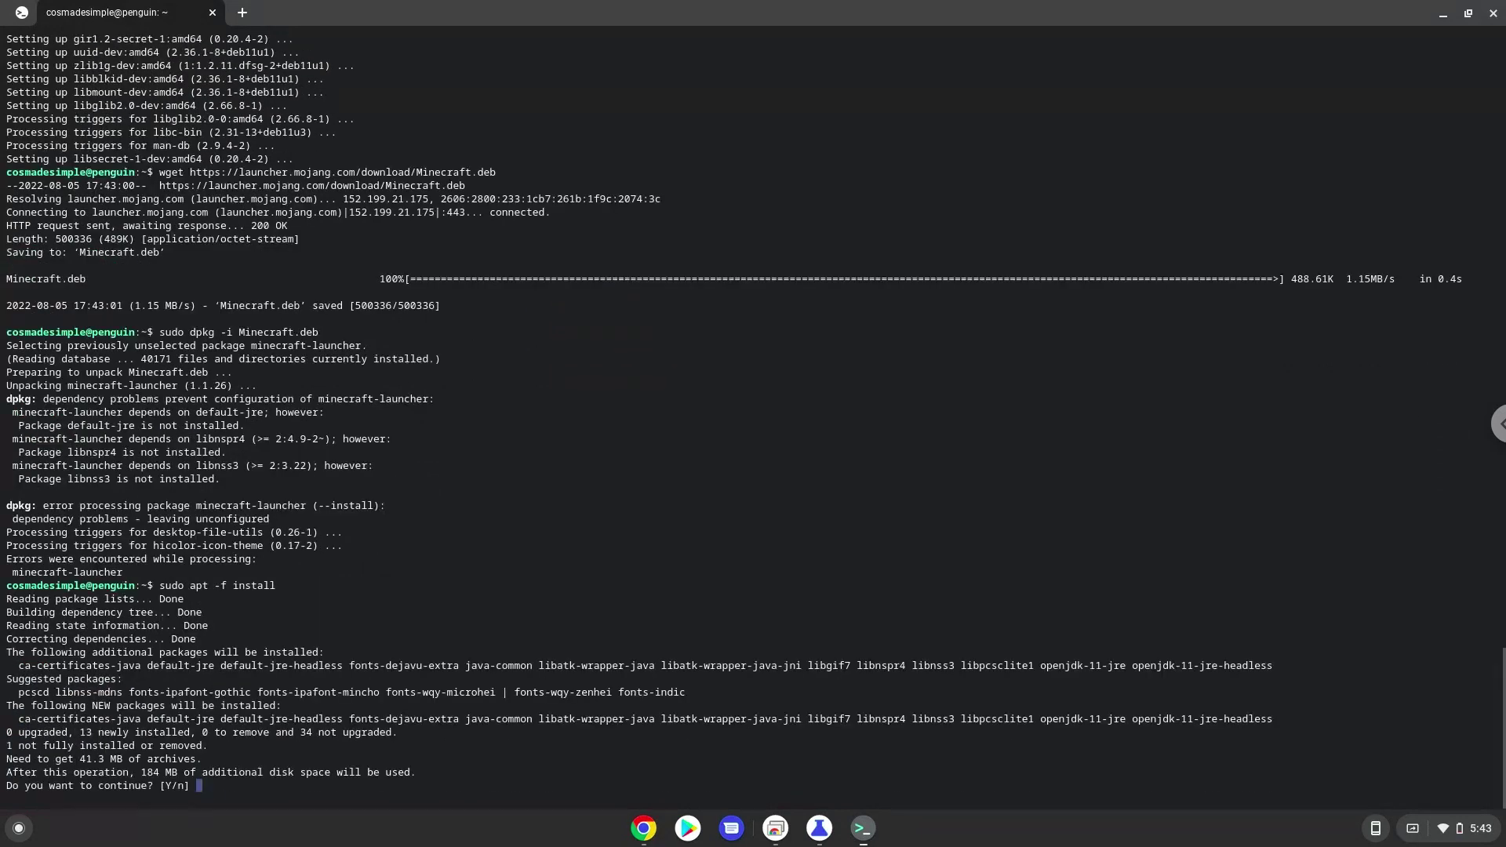
{"action": "key", "text": "Return"}
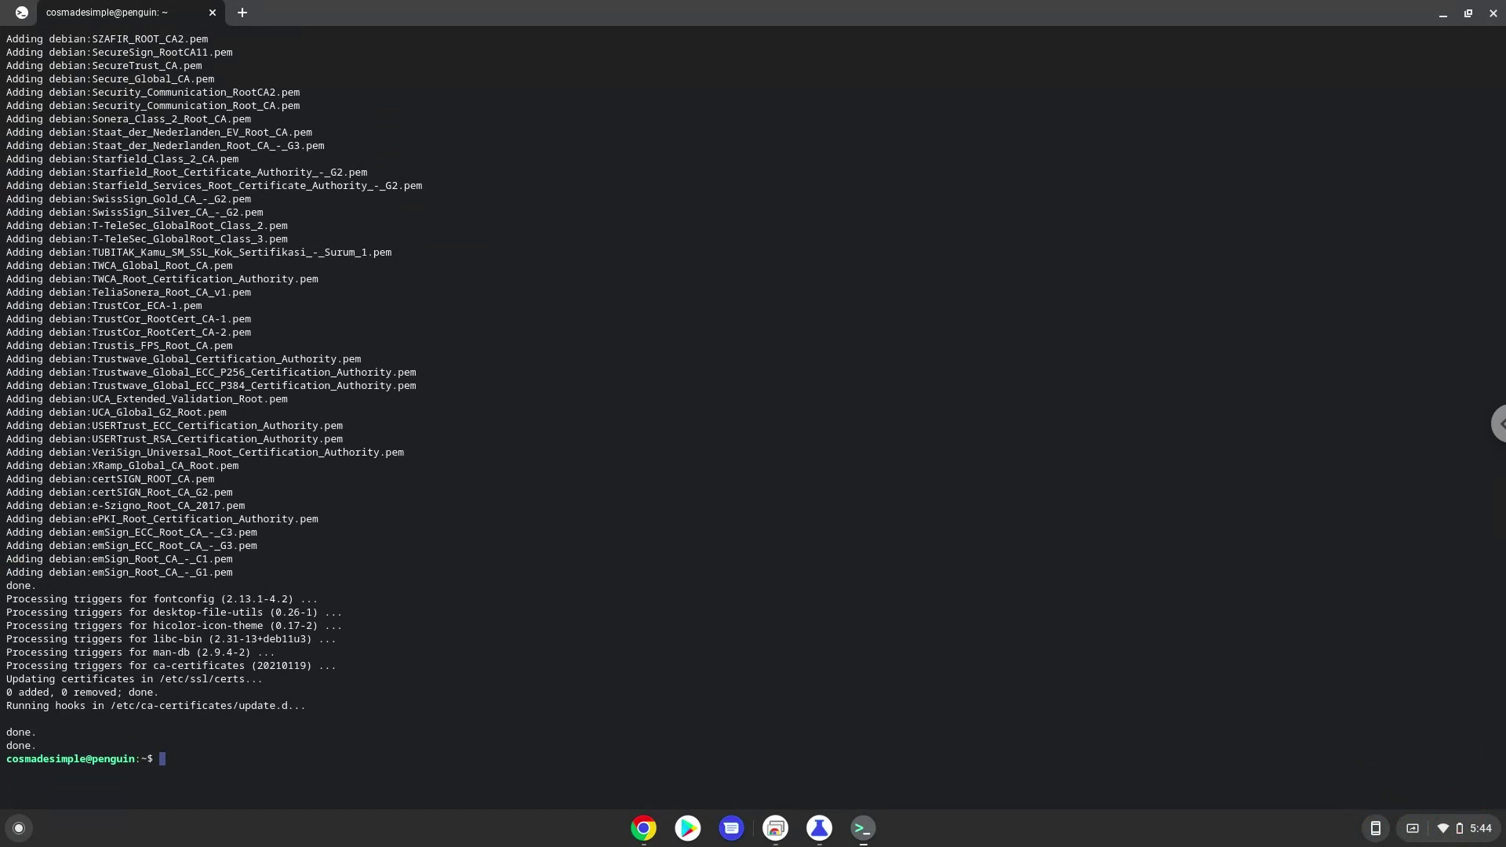
- Copy the minecraft-launcher --disable-framerate-limit line from the Minecraft 2022 doc and run it in Terminal
{"action": "left_click", "coordinate": [644, 829]}
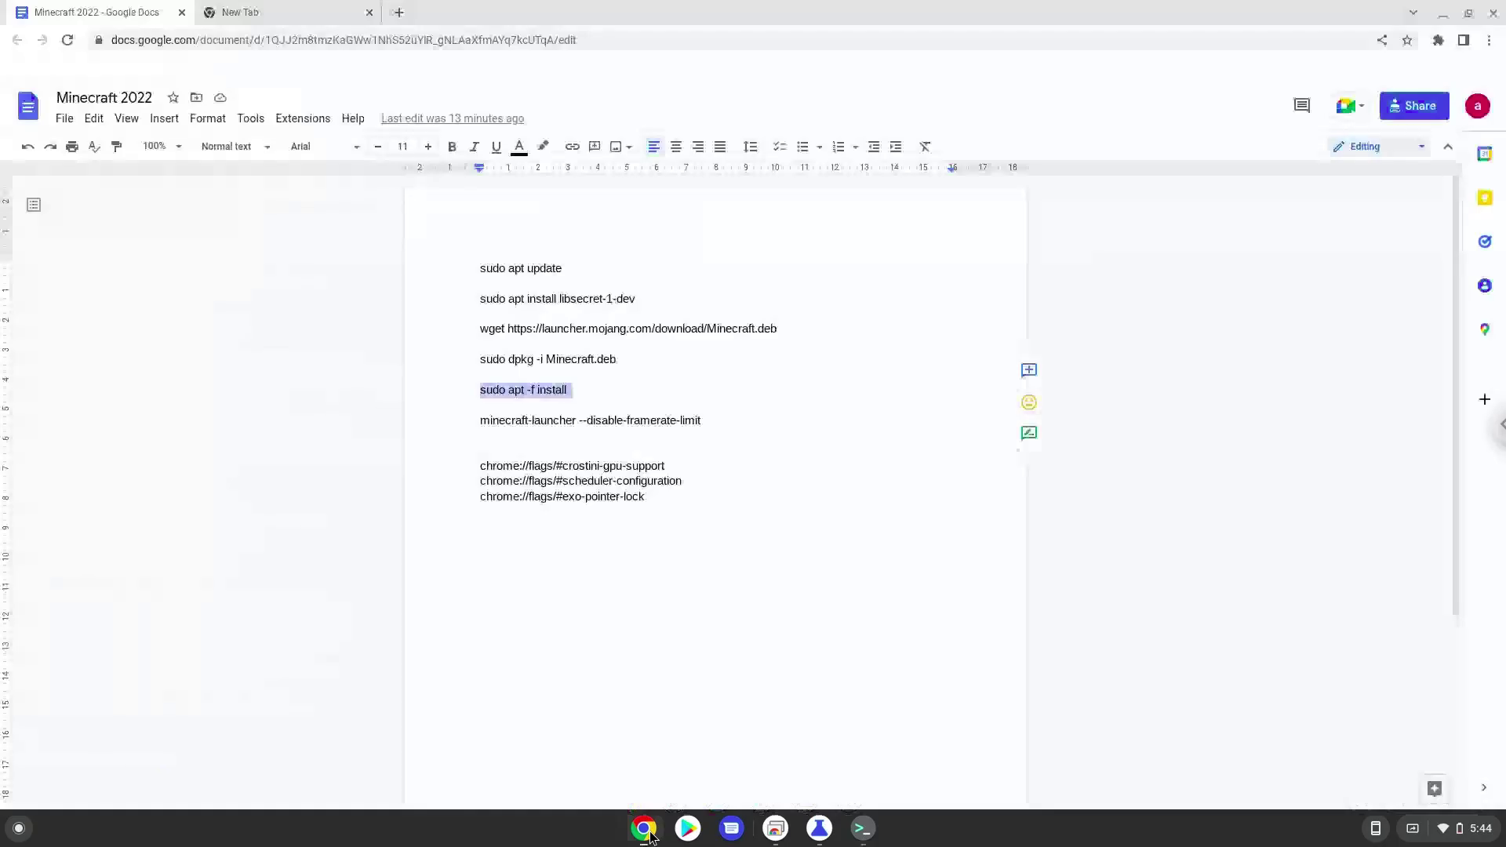
{"action": "triple_click", "coordinate": [572, 420]}
{"action": "right_click", "coordinate": [573, 420]}
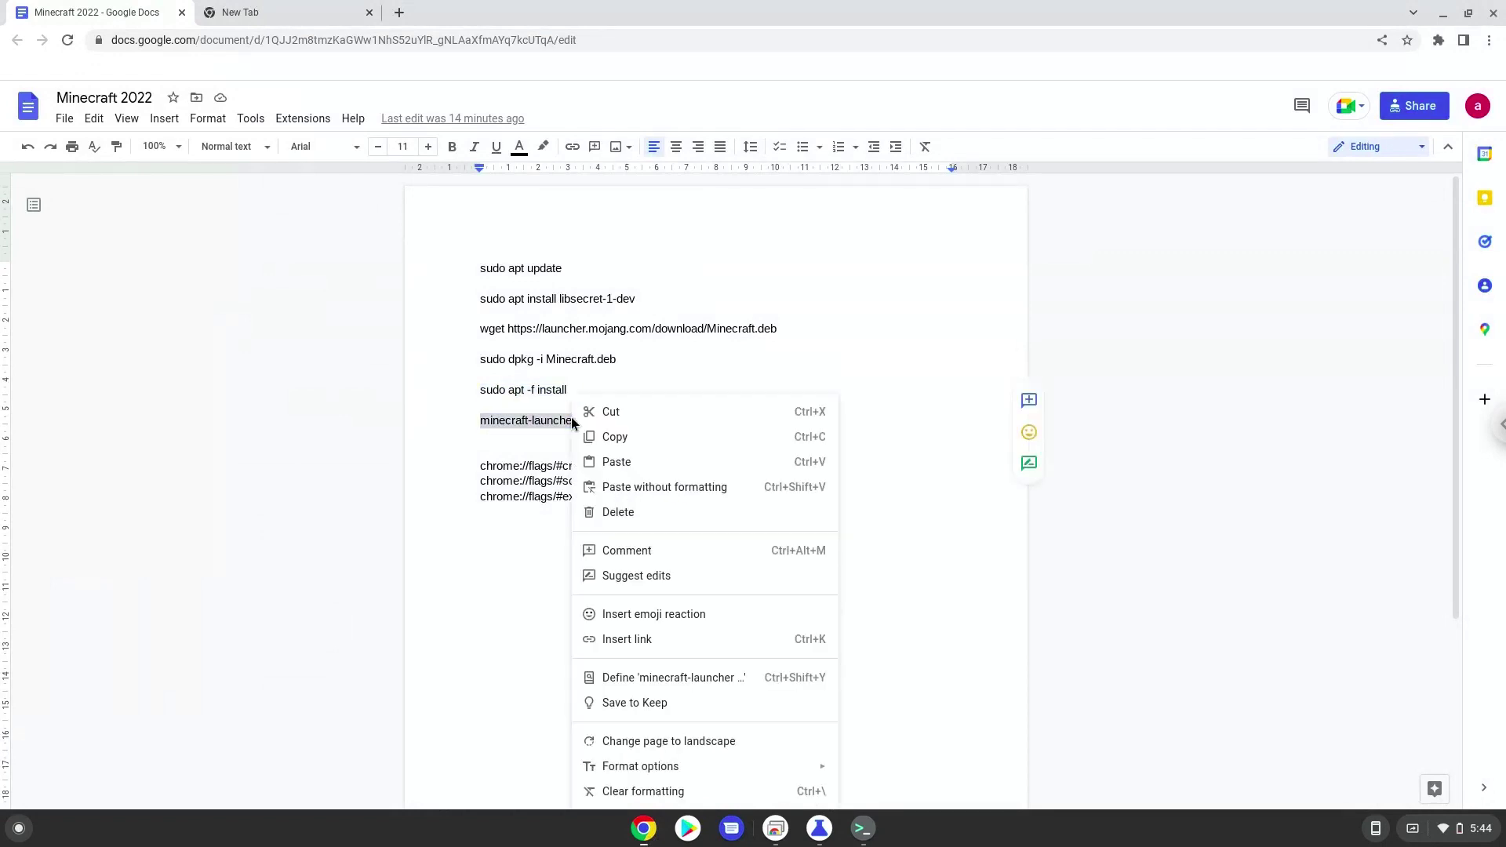
{"action": "left_click", "coordinate": [605, 436]}
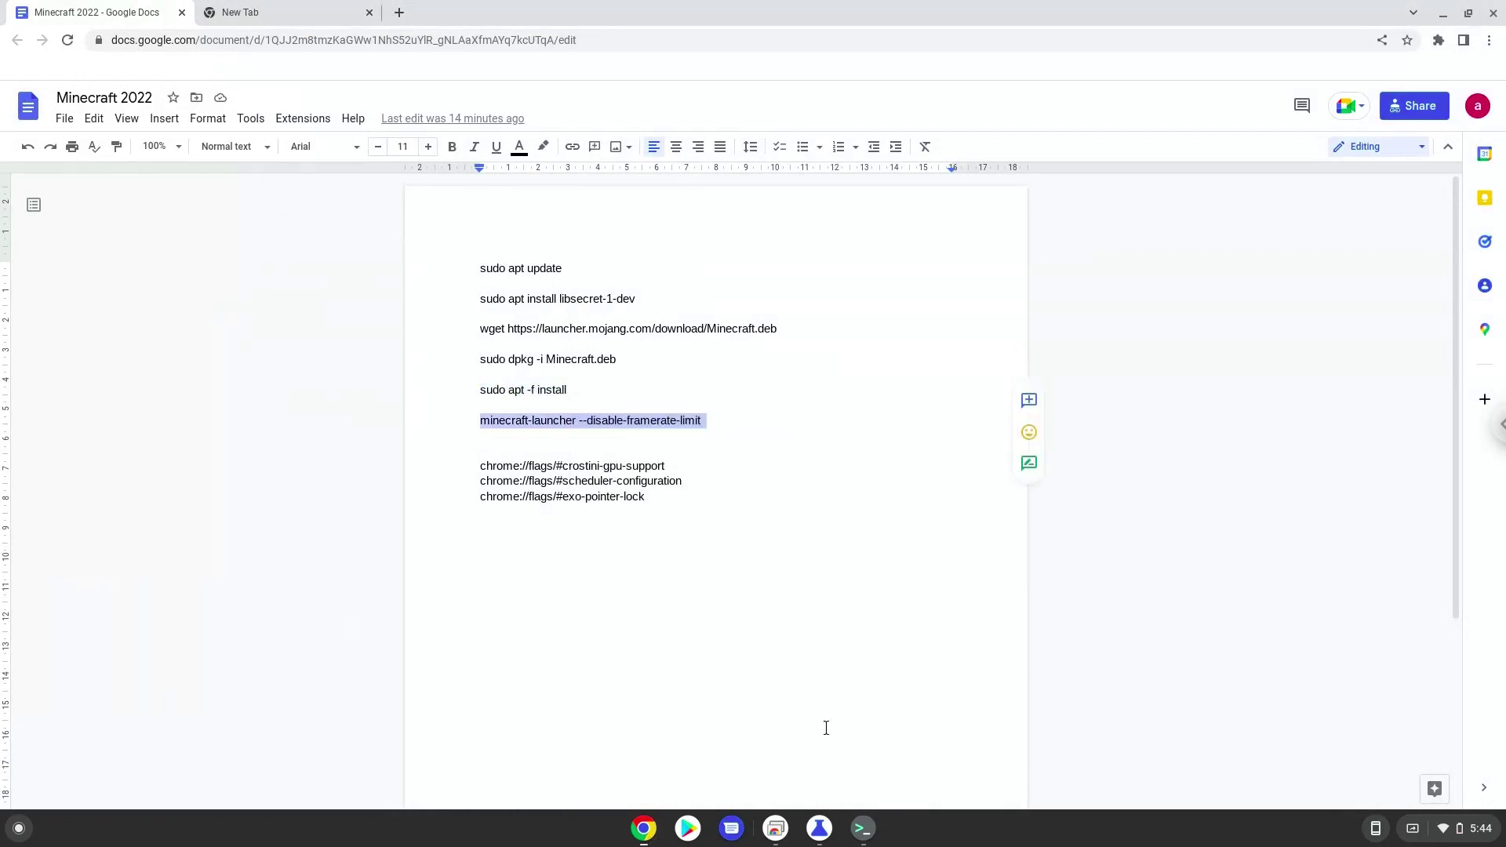
{"action": "left_click", "coordinate": [863, 829]}
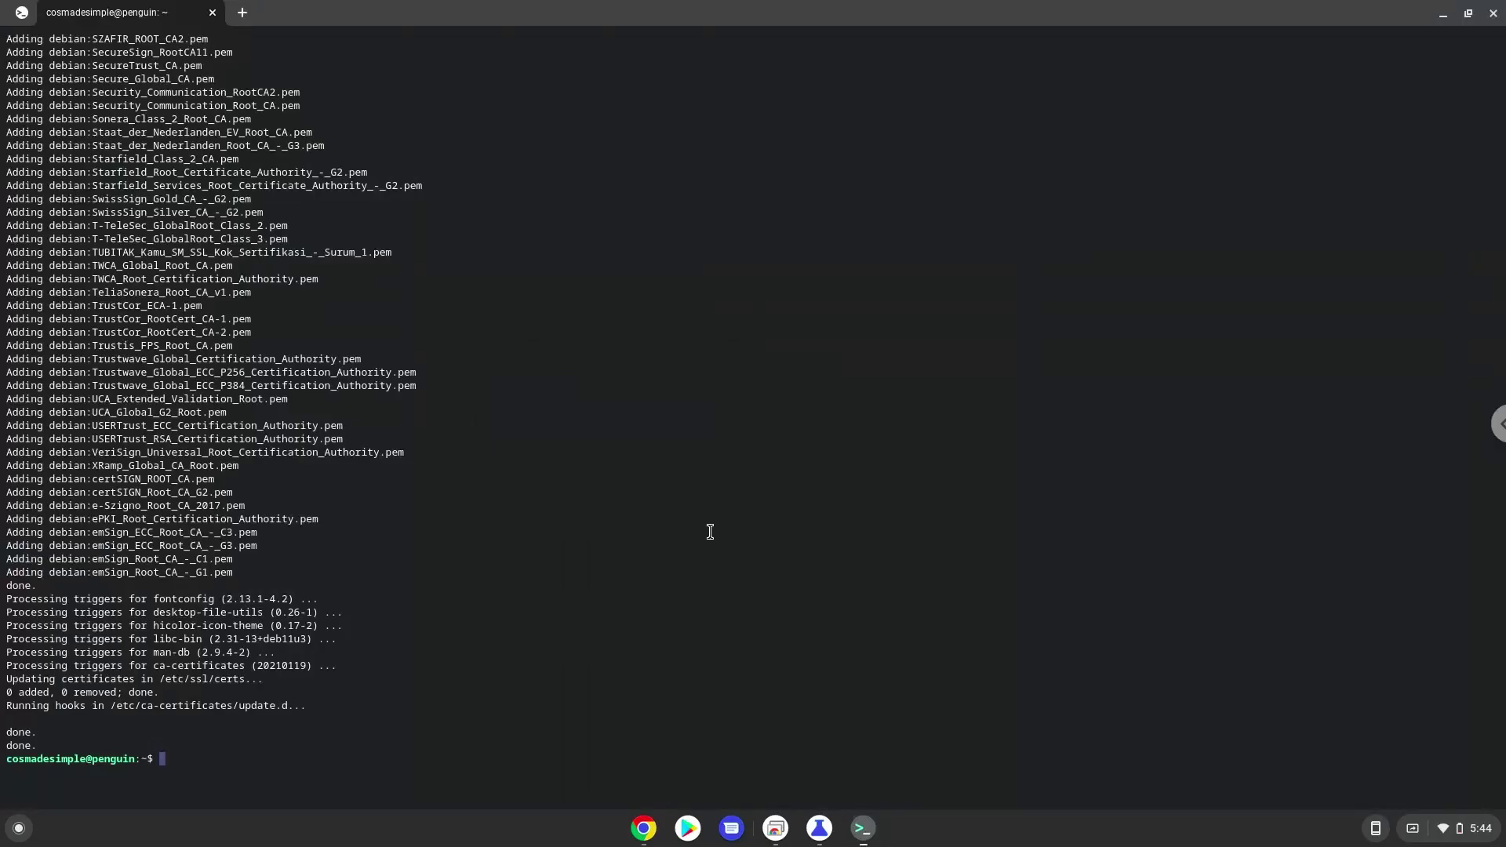
{"action": "key", "text": "ctrl+shift+v"}
{"action": "key", "text": "Return"}
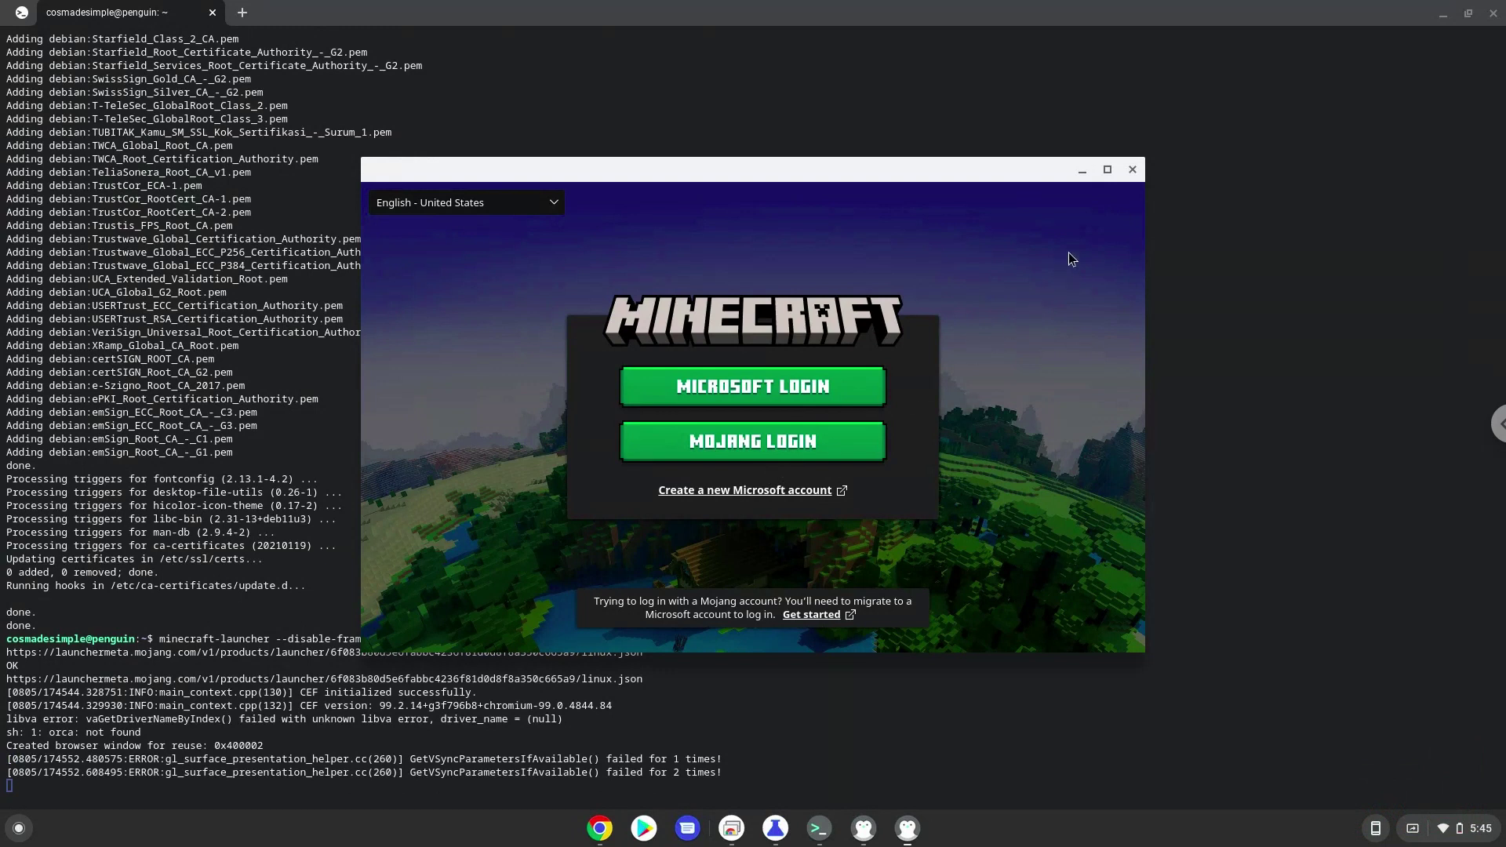
- Close the Minecraft launcher window, then exit the Linux Terminal by choosing Leave
{"action": "left_click", "coordinate": [1130, 172]}
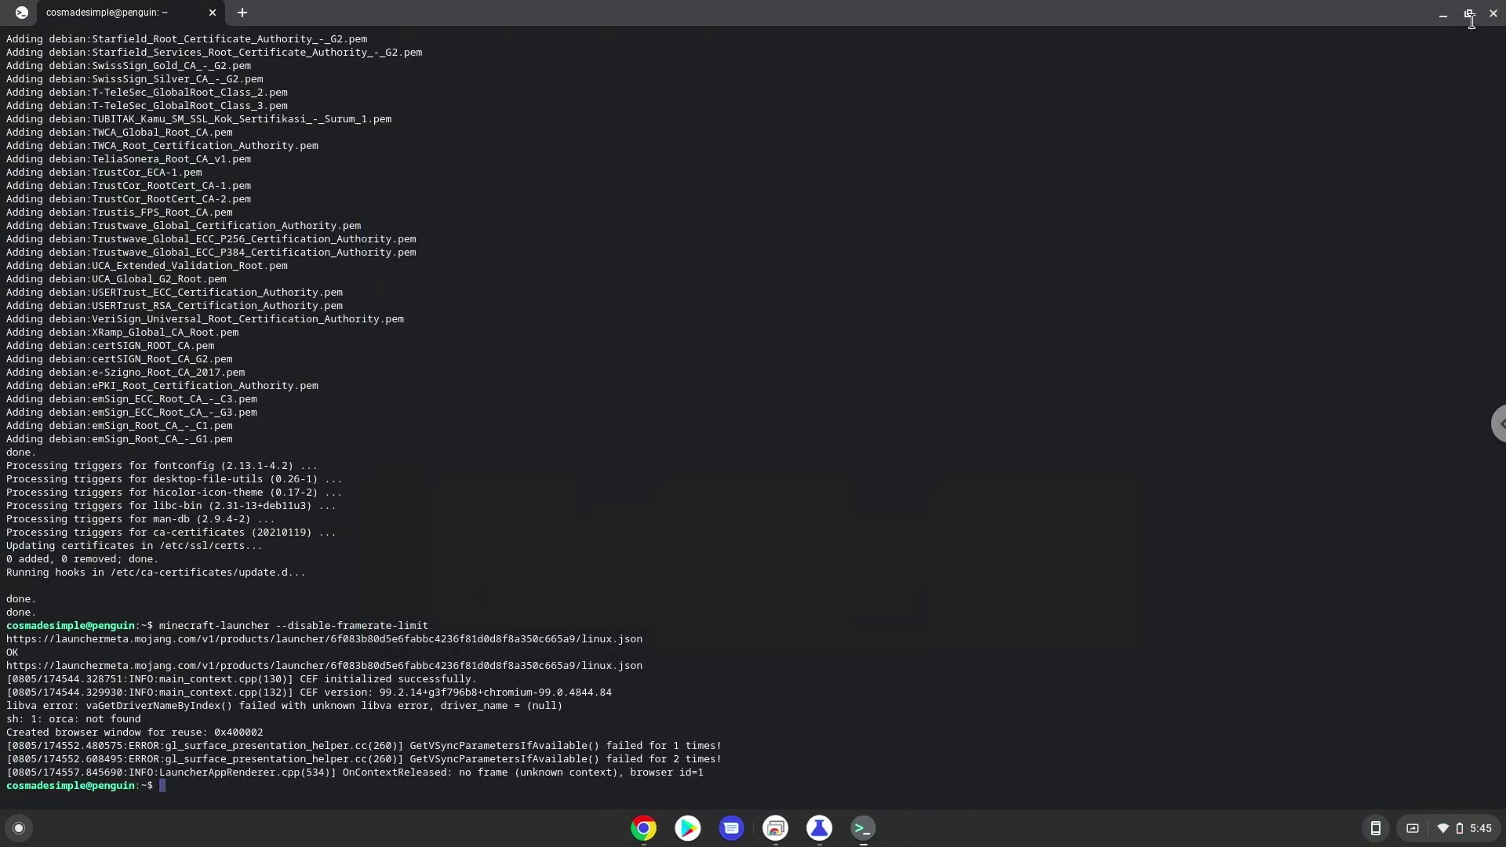
{"action": "left_click", "coordinate": [1495, 14]}
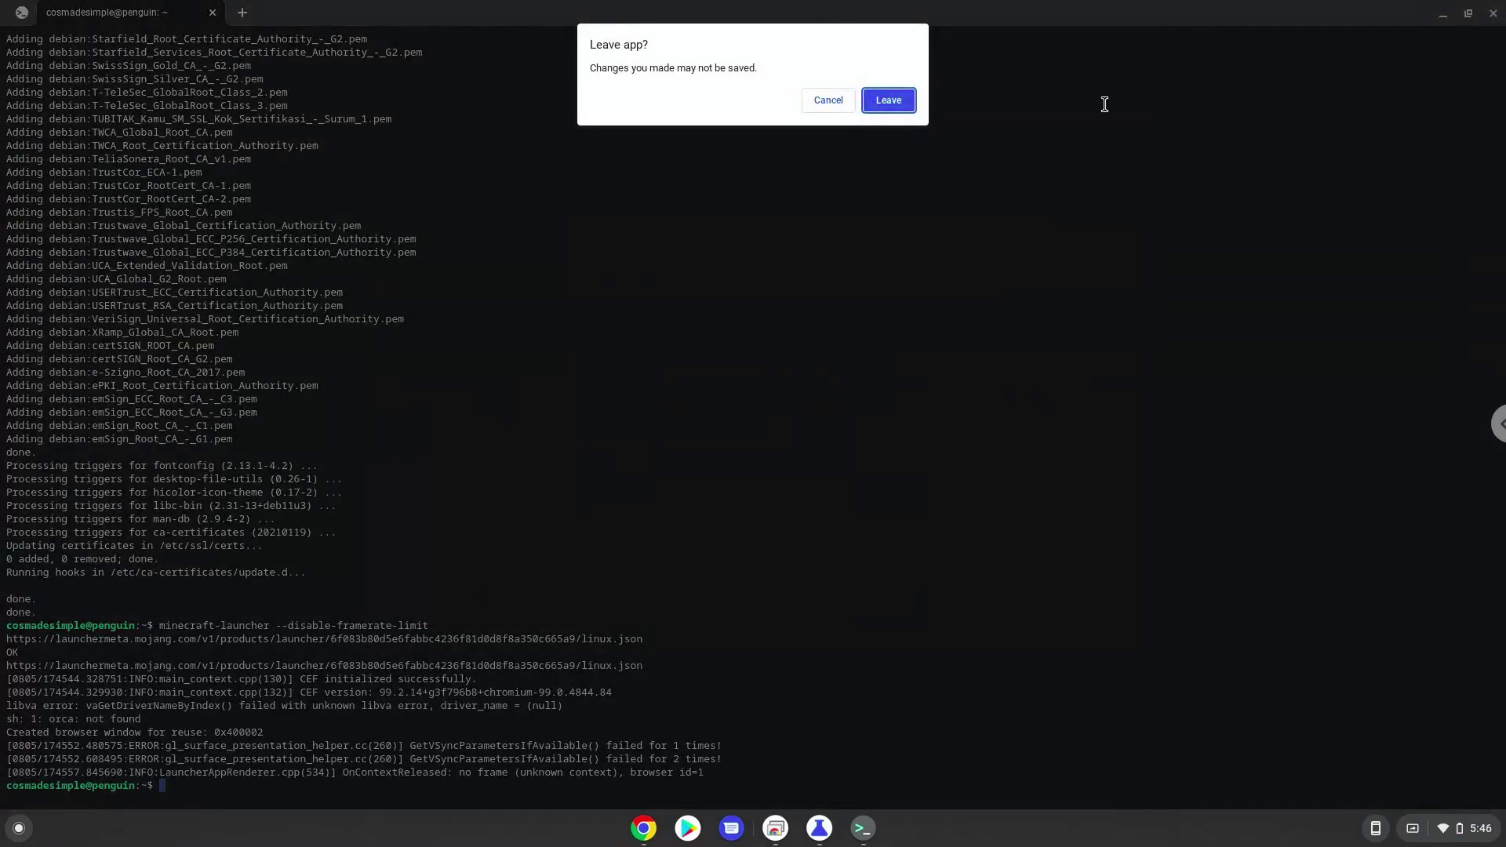
{"action": "left_click", "coordinate": [888, 101]}
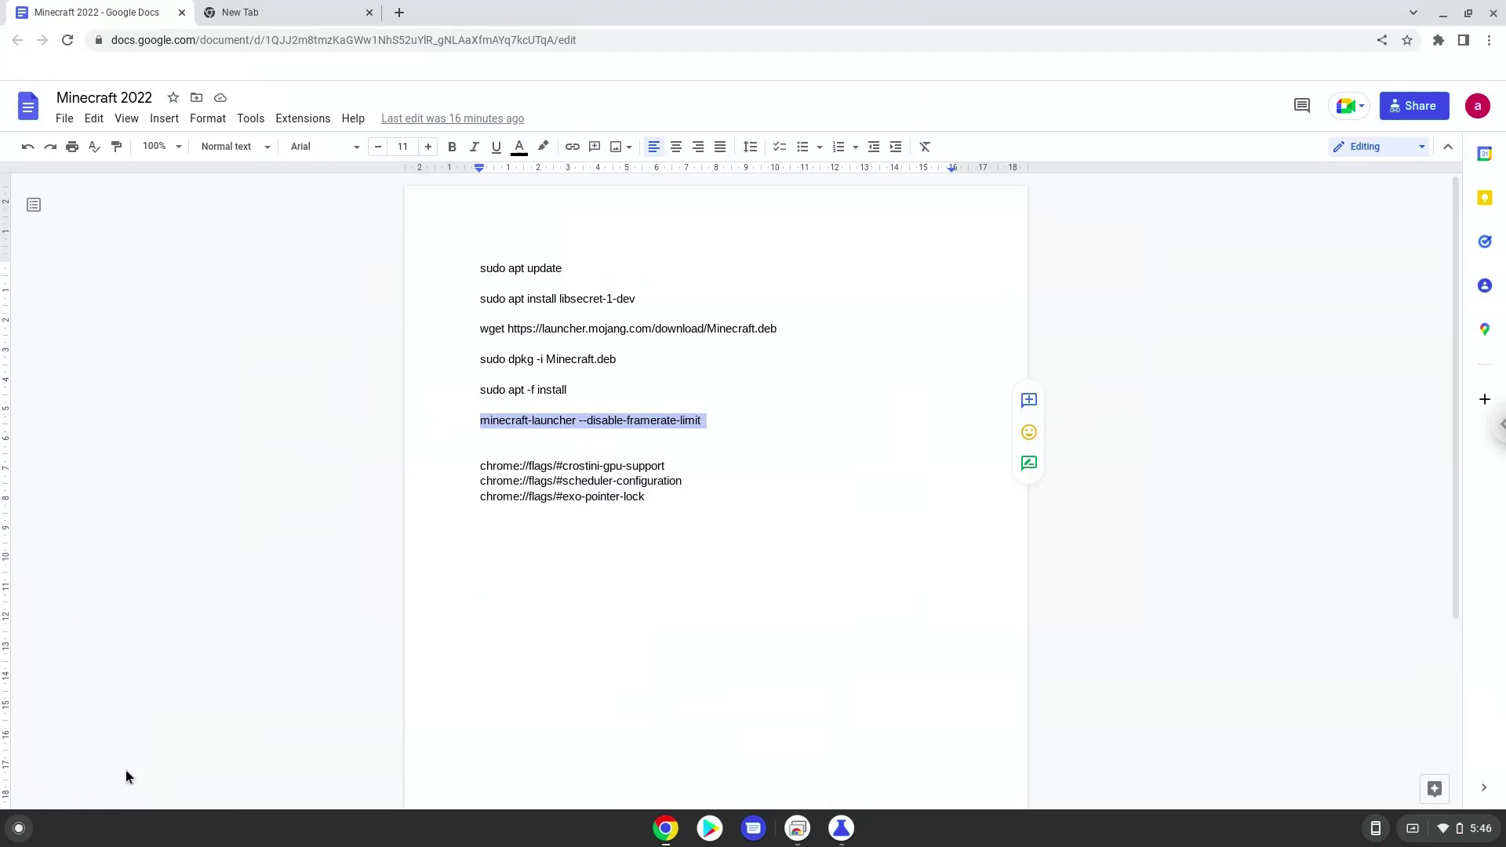
- Start Minecraft from the app list, close the Docs and chrome://flags windows, and maximise the launcher
{"action": "left_click", "coordinate": [23, 836]}
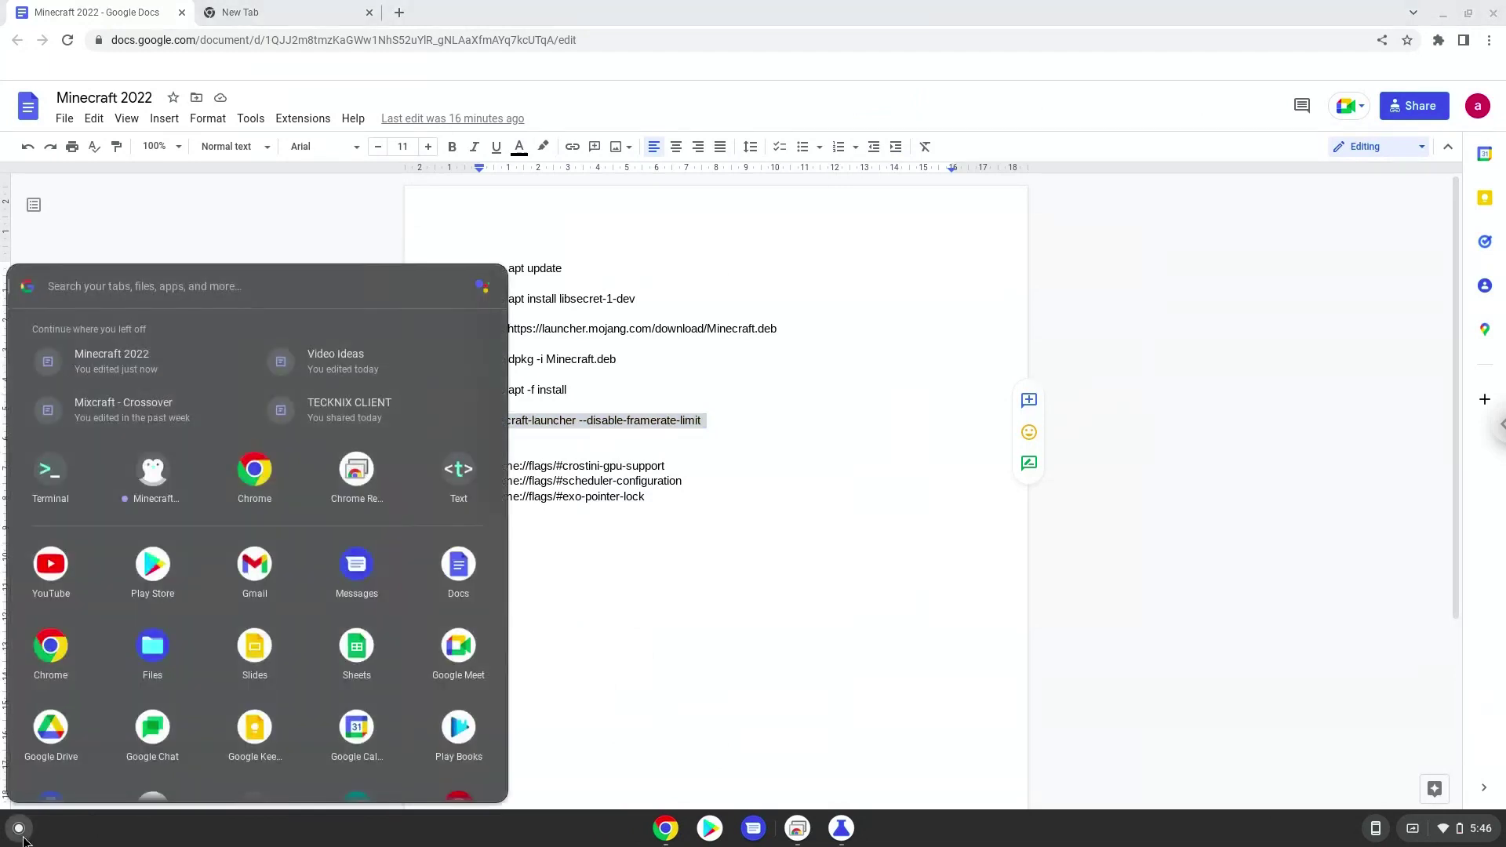
{"action": "left_click", "coordinate": [156, 496]}
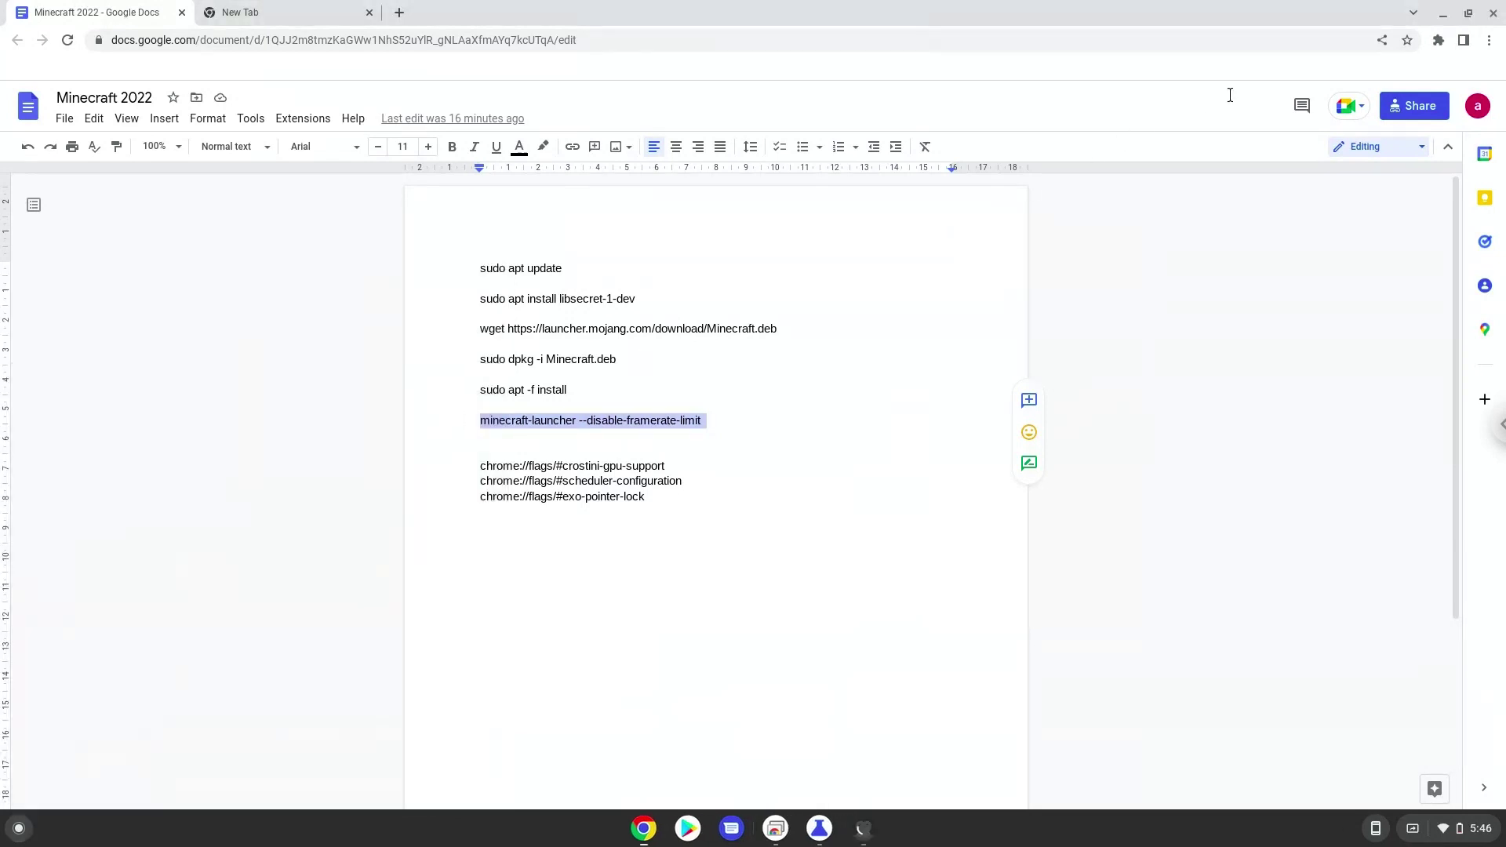
{"action": "left_click", "coordinate": [1495, 14]}
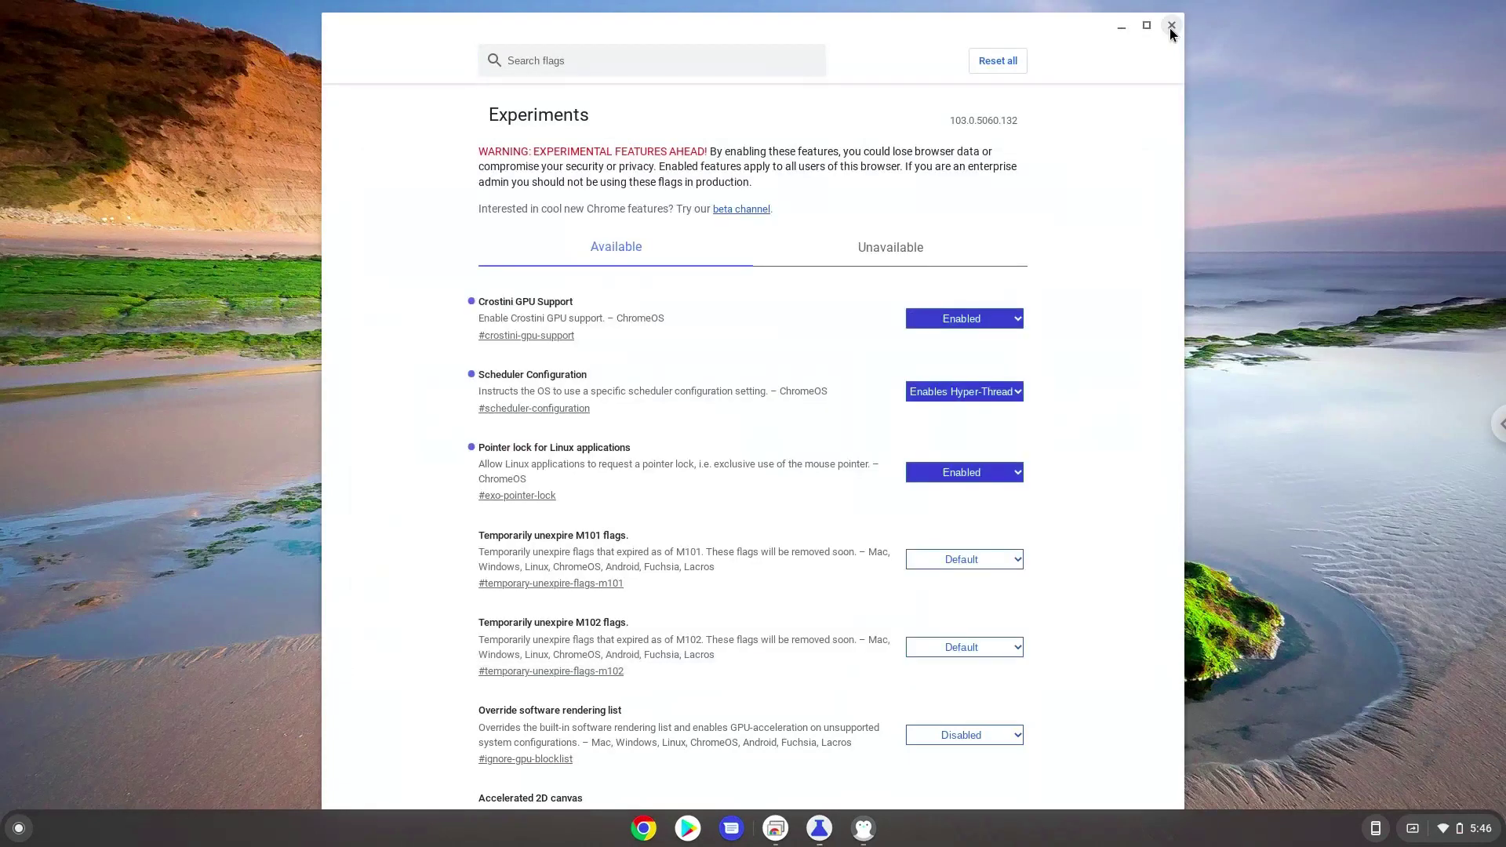
{"action": "left_click", "coordinate": [1172, 26]}
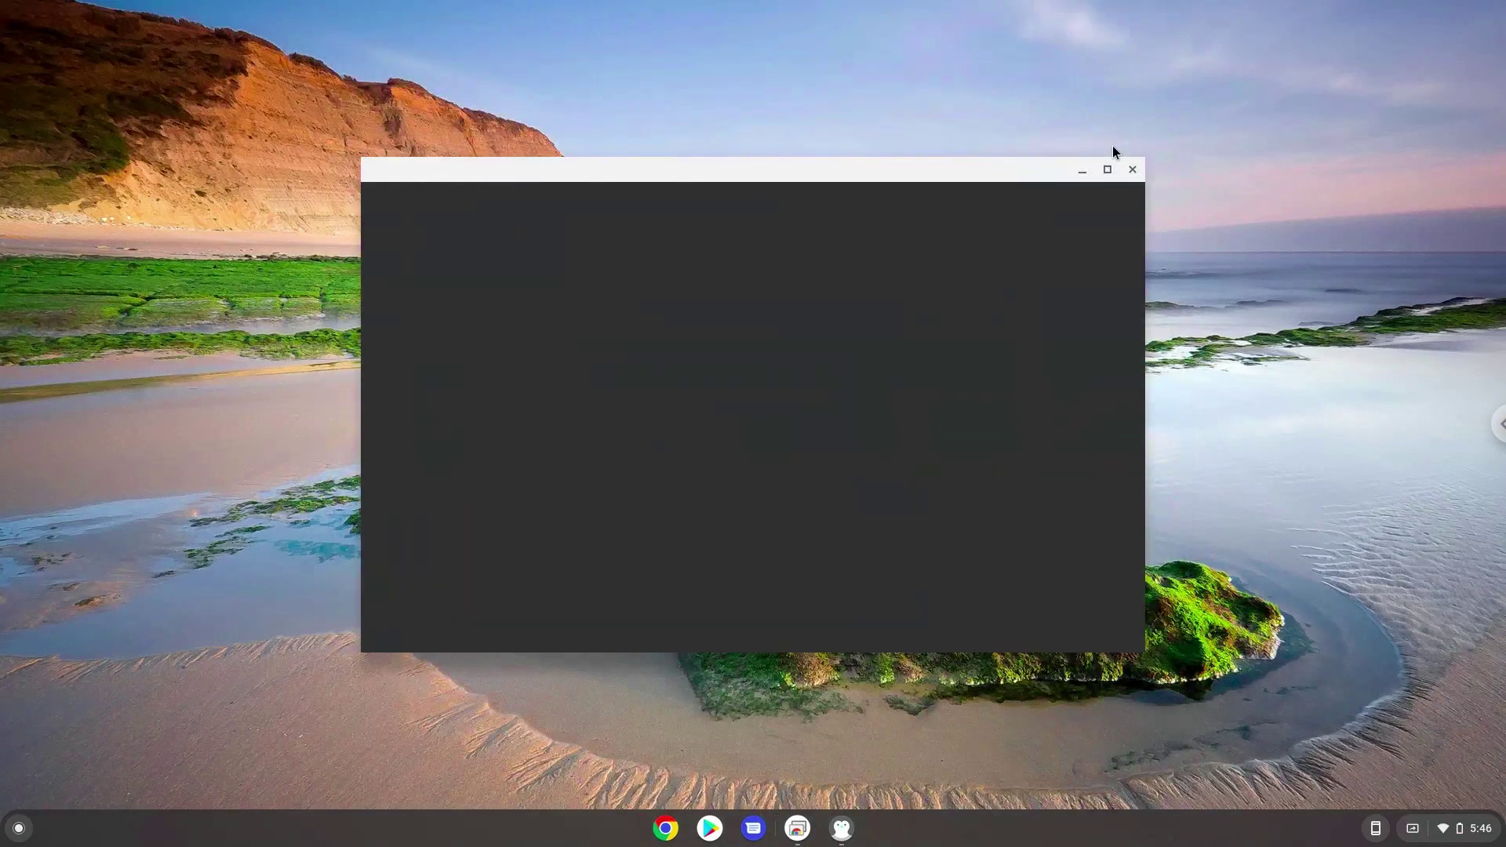
{"action": "left_click", "coordinate": [1106, 176]}
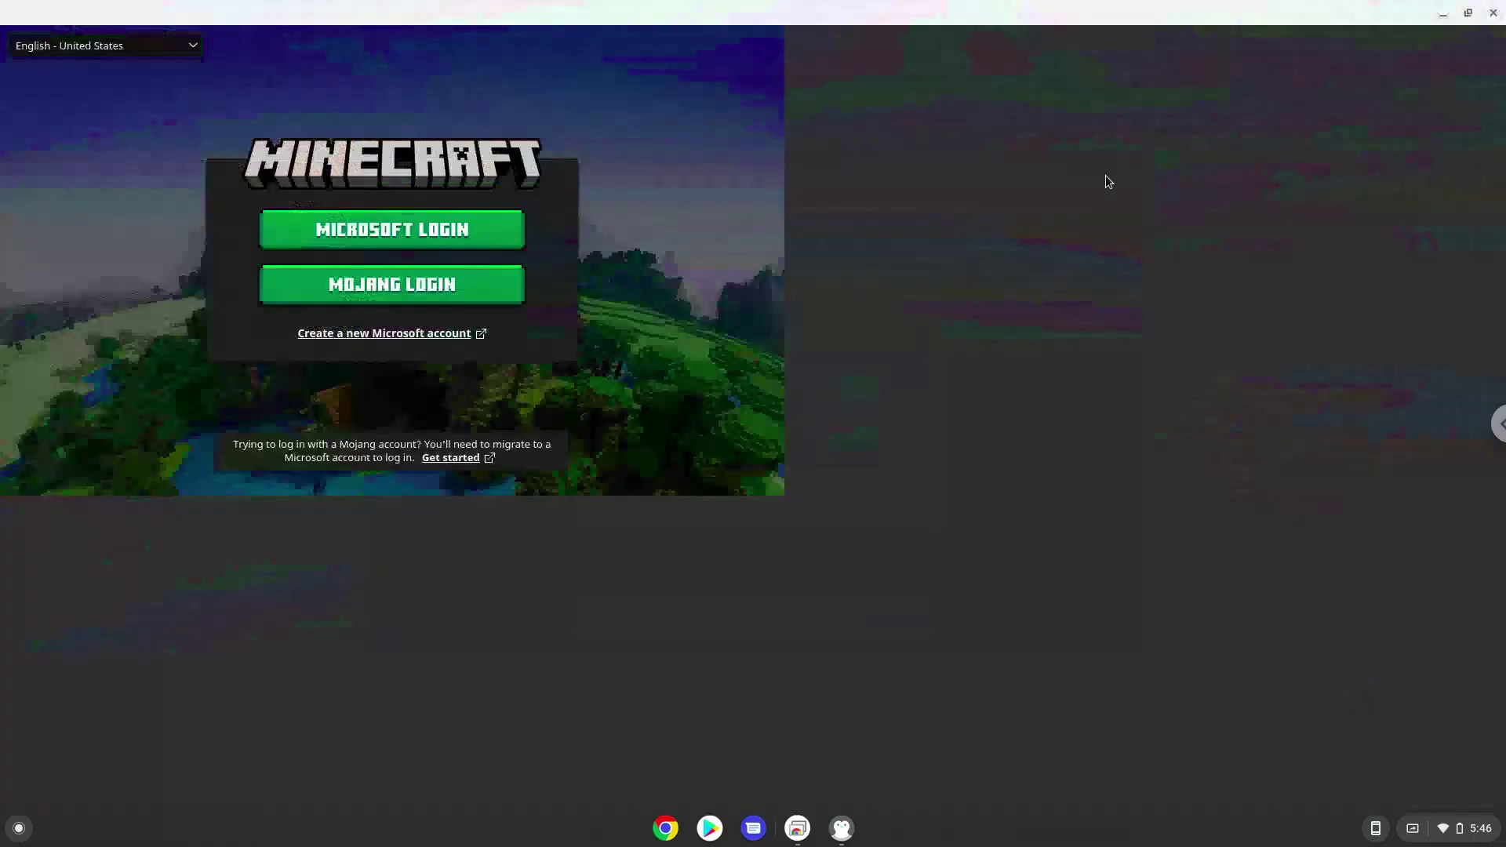